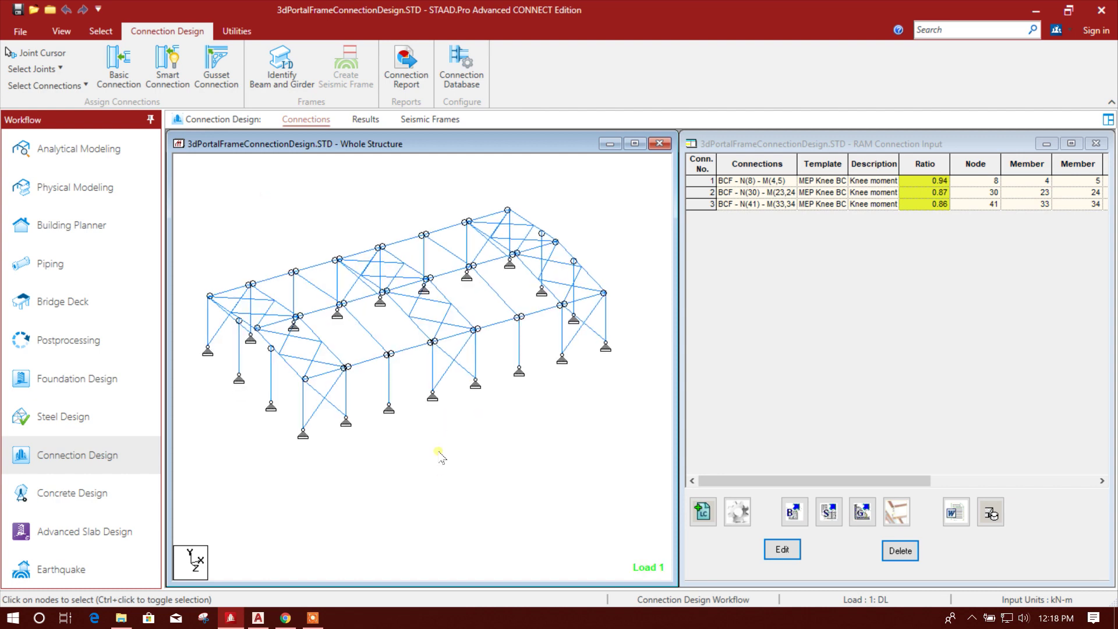
- Select the front column-base support nodes of the portal frame with the Node Cursor
left_click(100, 31)
left_click(20, 65)
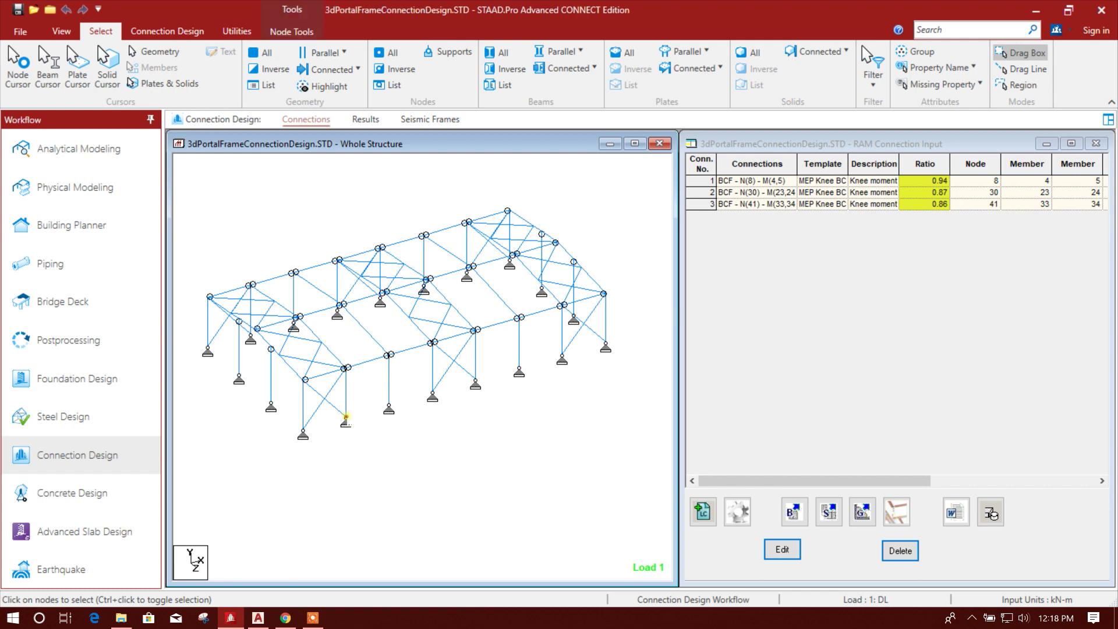
left_click(389, 405)
left_click(389, 404, "ctrl")
left_click(306, 119)
- Assign a Pinned BP base plate connection to the selected supports and dismiss the validation report
left_click(168, 76)
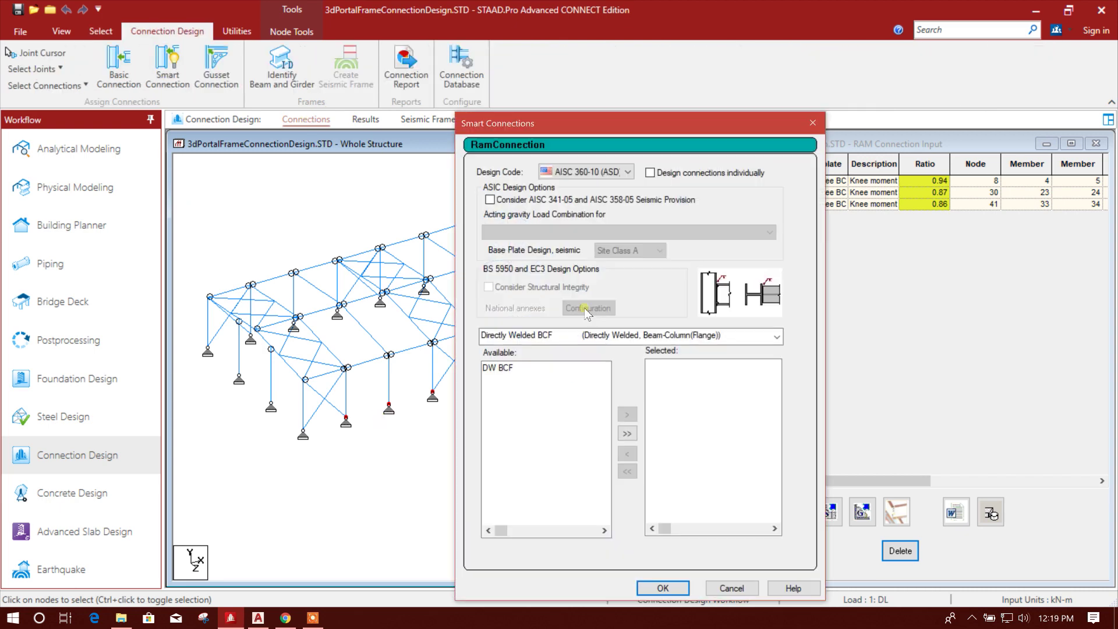
left_click(556, 337)
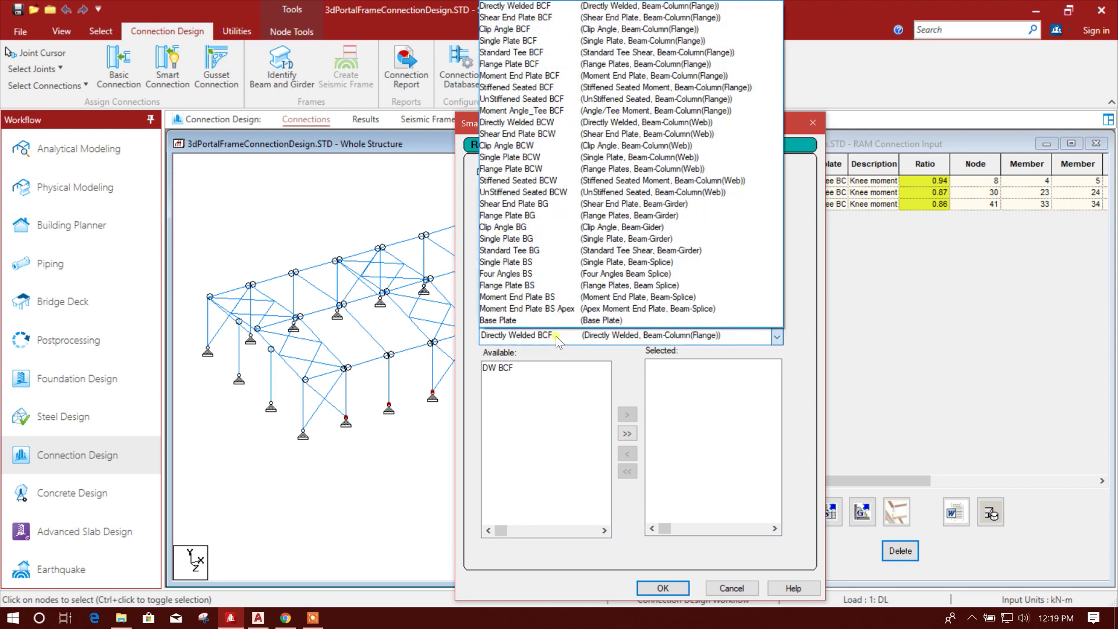
left_click(500, 320)
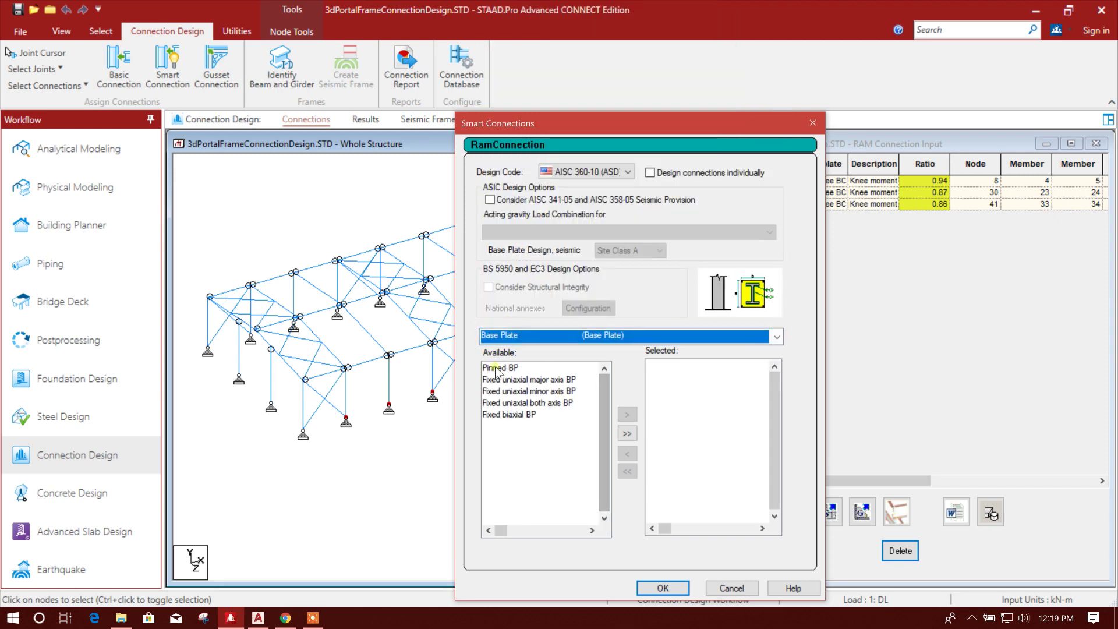
left_click(627, 414)
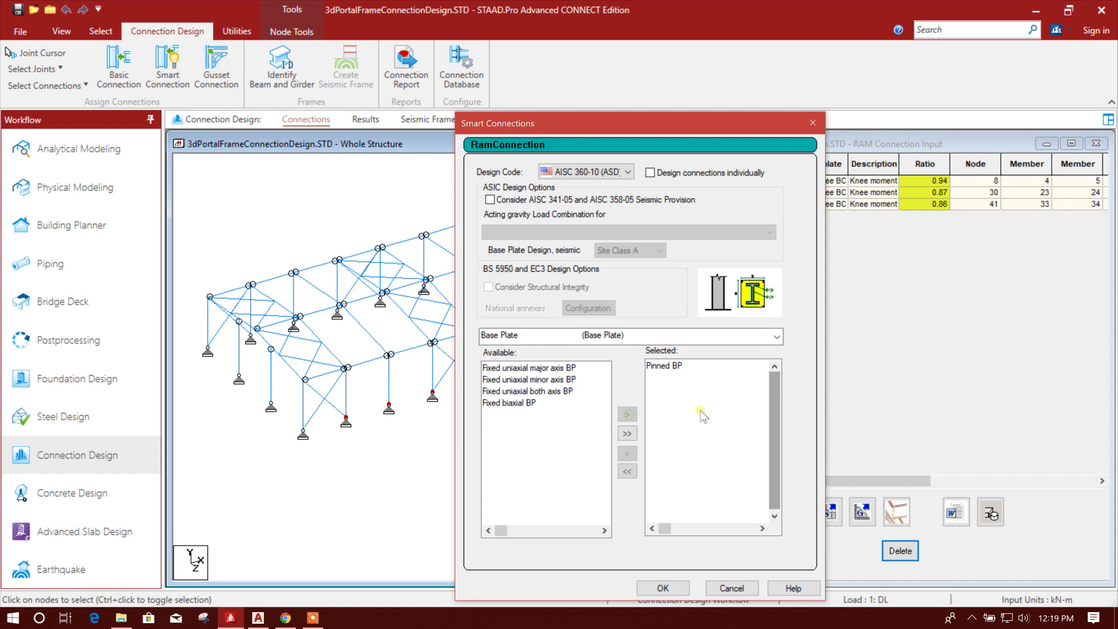
left_click(664, 585)
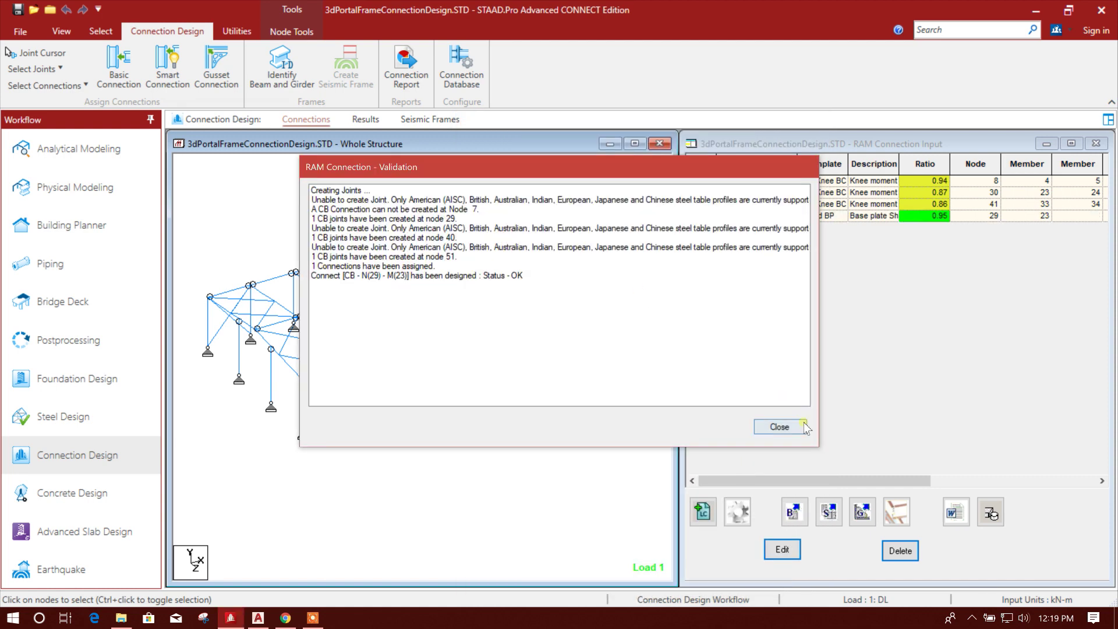
left_click(780, 427)
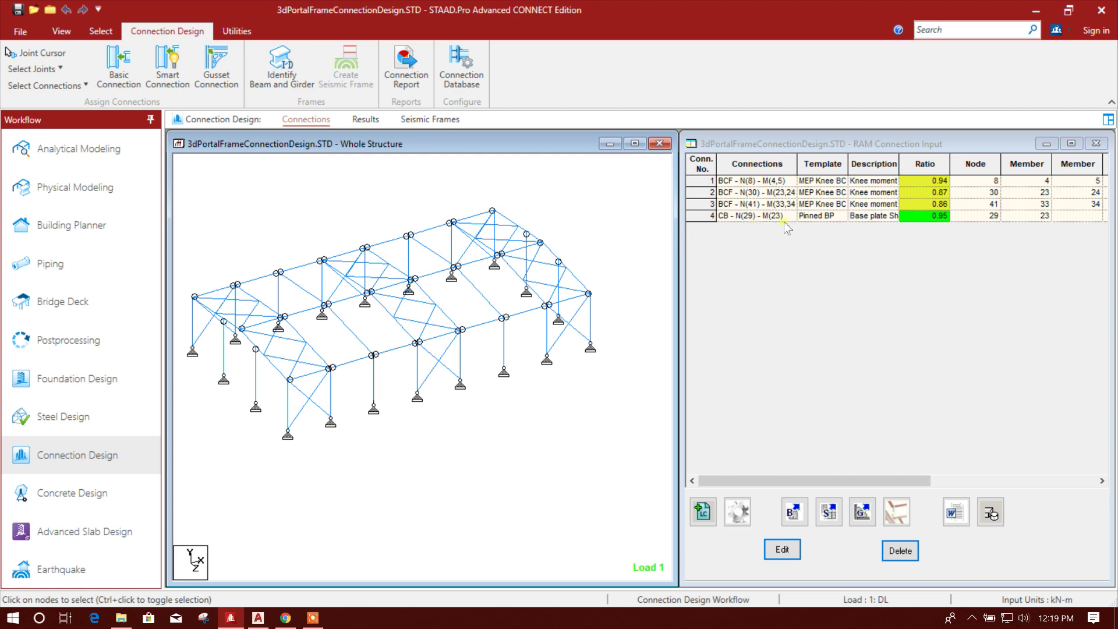
- Open connection 4 (CB - N(29) - M(23)) for editing in Connection Pad
mouse_move(797, 159)
left_mouse_down()
mouse_move(838, 159)
mouse_move(811, 159)
left_mouse_up()
left_click(706, 216)
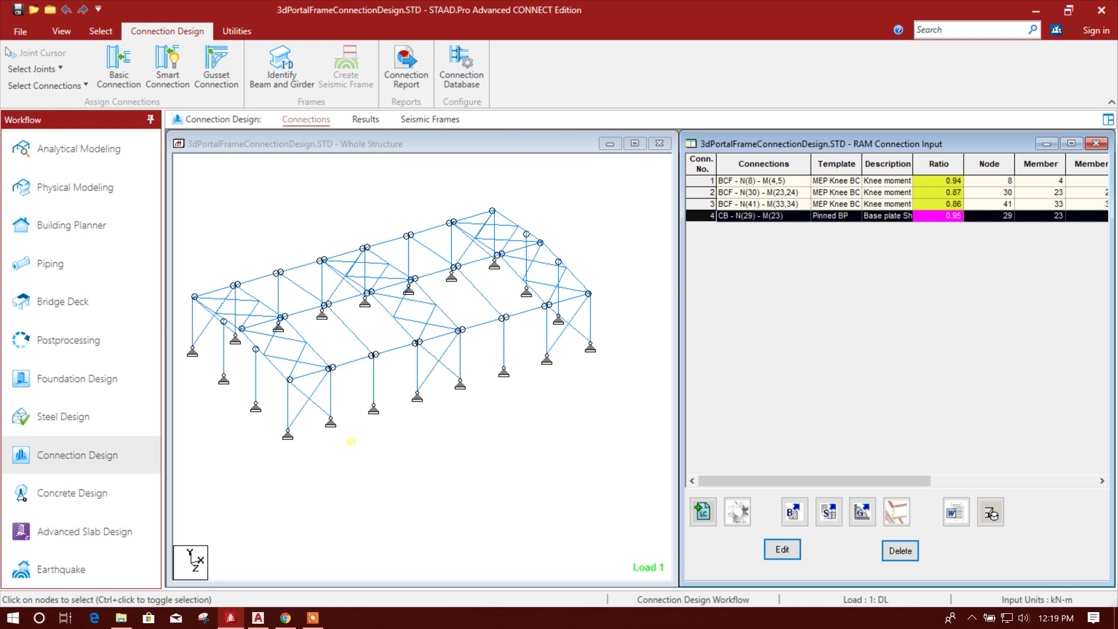
left_click(515, 446)
left_click(712, 216)
left_click(792, 547)
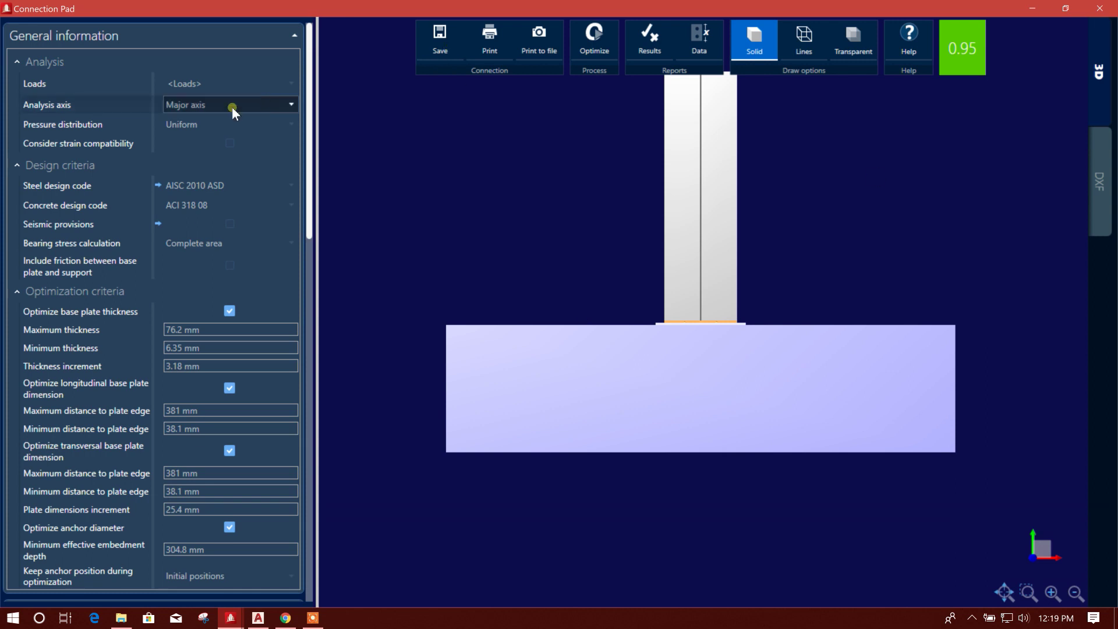
- Review the base plate's 16 load cases, then show the connection's DXF drawings
left_click(261, 85)
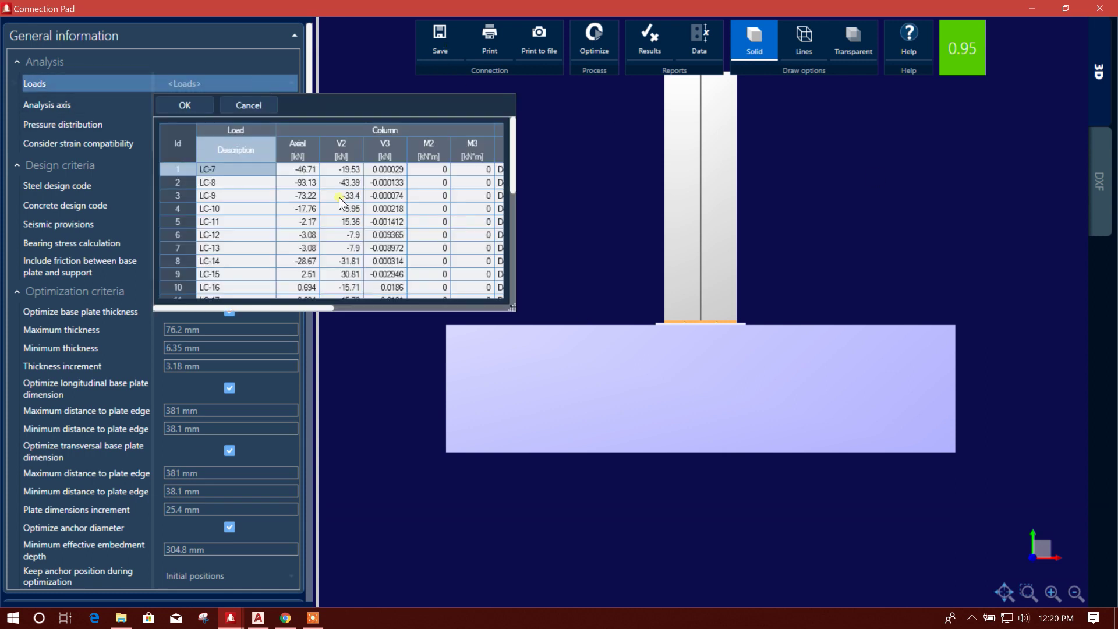
scroll(373, 218, "down", 1)
scroll(373, 230, "down", 2)
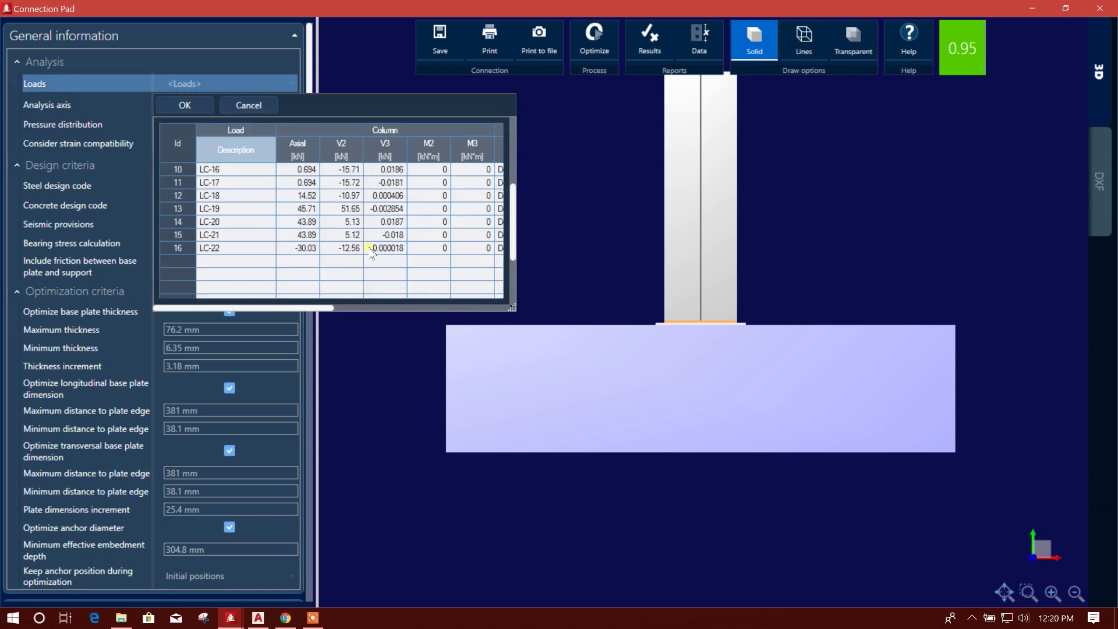
scroll(373, 239, "up", 3)
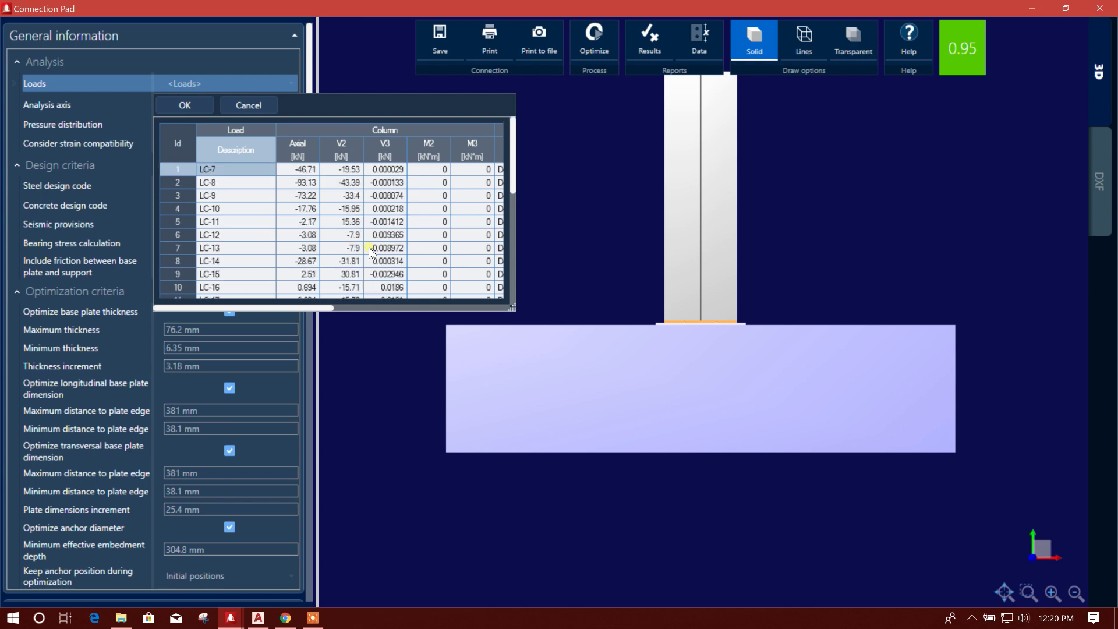
left_click(199, 107)
left_click(1100, 182)
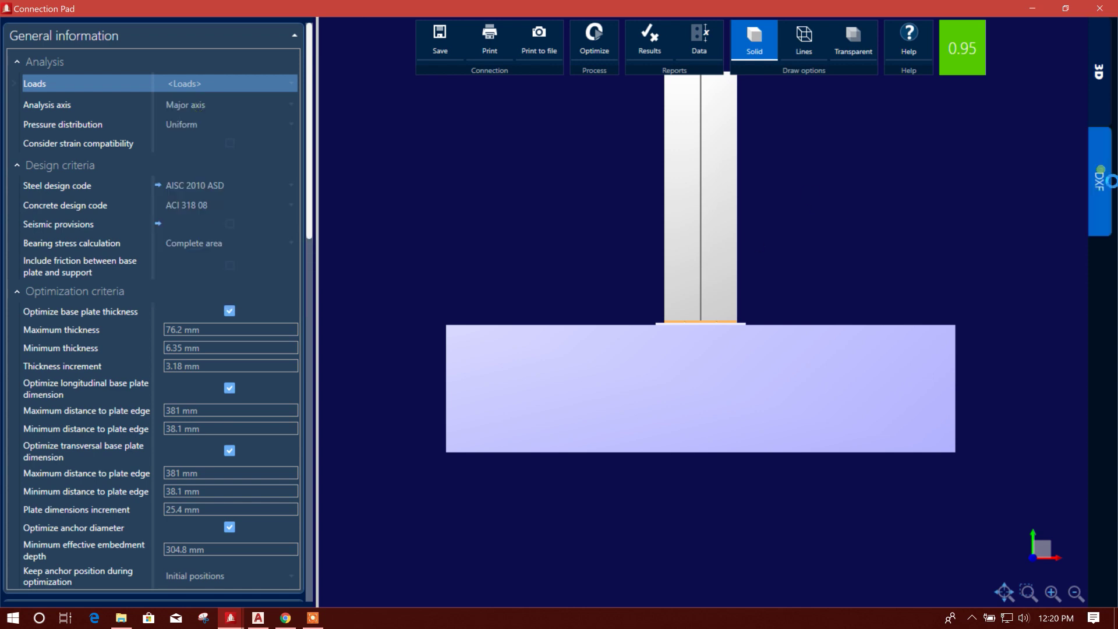
- Zoom and pan the DXF drawing to show the full front view
scroll(599, 414, "up", 2)
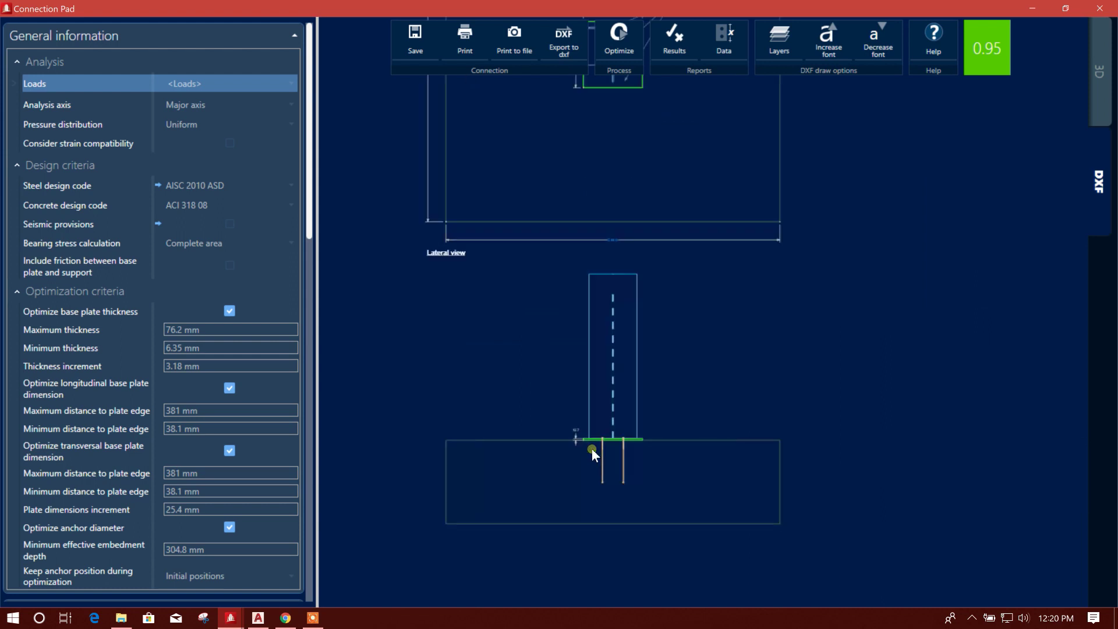
scroll(540, 393, "up", 3)
scroll(848, 317, "down", 3)
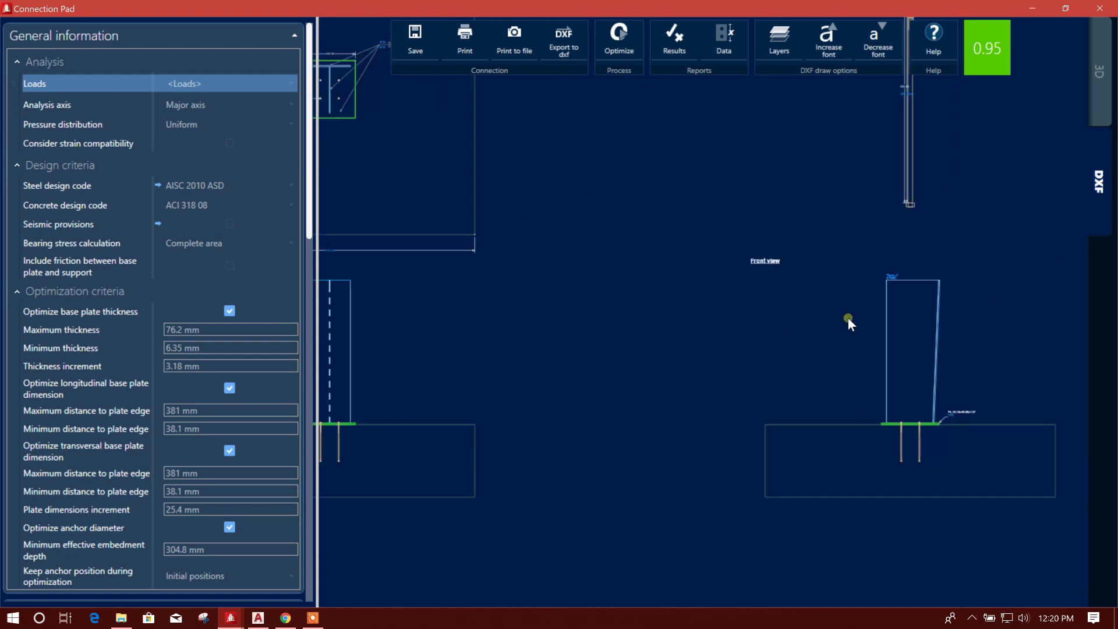
scroll(805, 407, "up", 2)
scroll(804, 473, "up", 2)
scroll(871, 434, "up", 2)
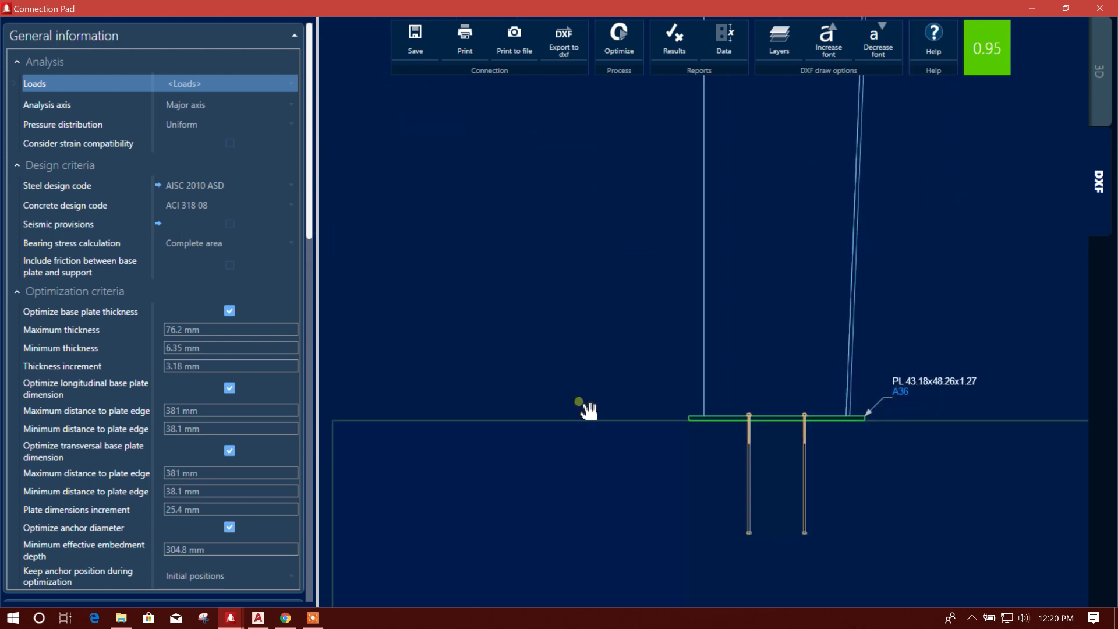
middle_click_drag(581, 406, 831, 387)
scroll(537, 324, "down", 2)
scroll(676, 306, "down", 1)
scroll(676, 306, "down", 2)
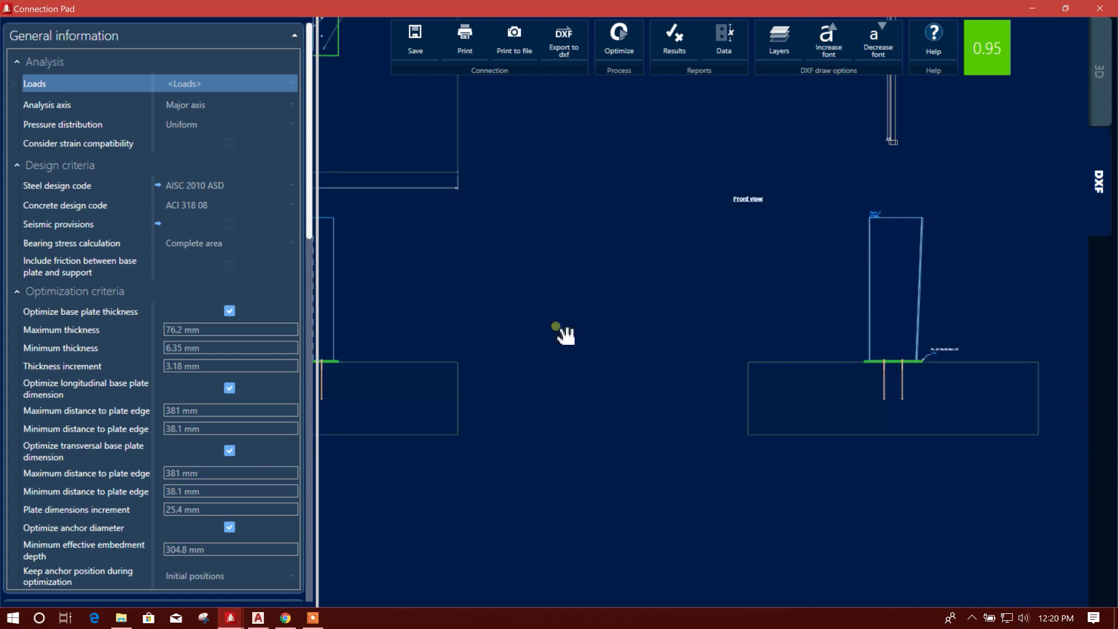
- Inspect the 431.8 × 482.6 mm plate plan with four anchors; select the 76.2 mm maximum thickness
middle_click_drag(443, 195, 583, 124)
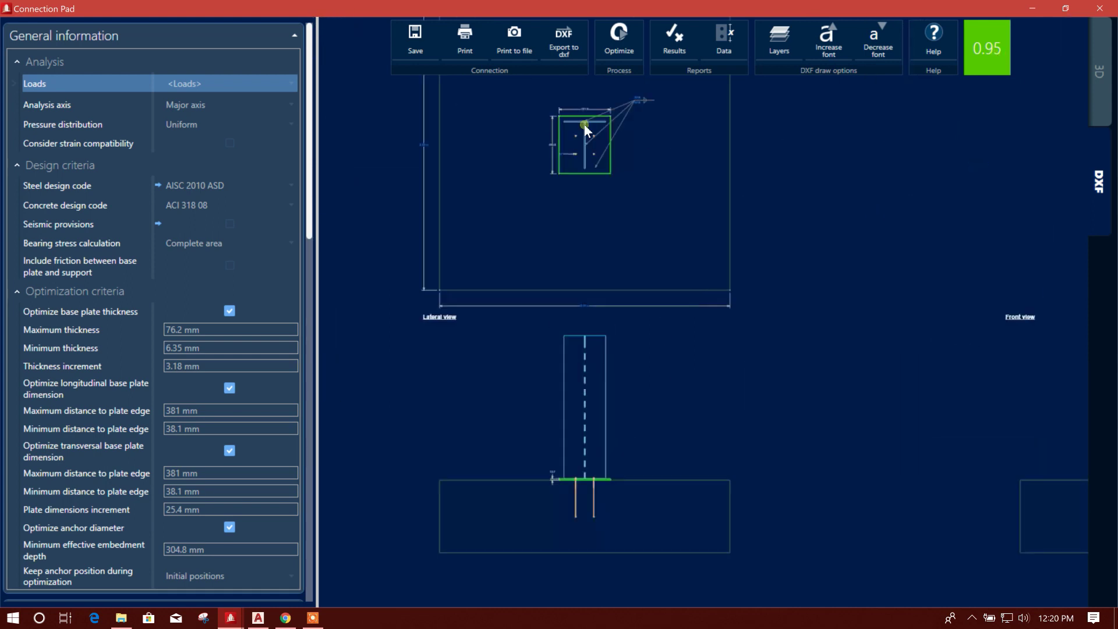
scroll(585, 153, "up", 2)
scroll(578, 127, "up", 2)
scroll(579, 237, "up", 2)
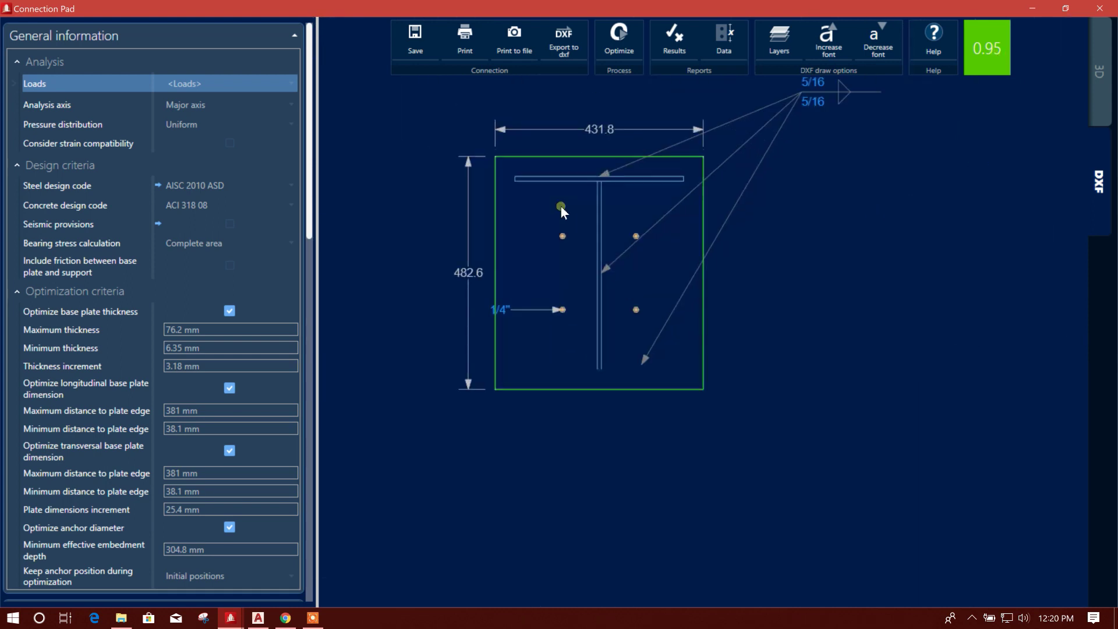
scroll(567, 208, "up", 1)
scroll(198, 220, "down", 3)
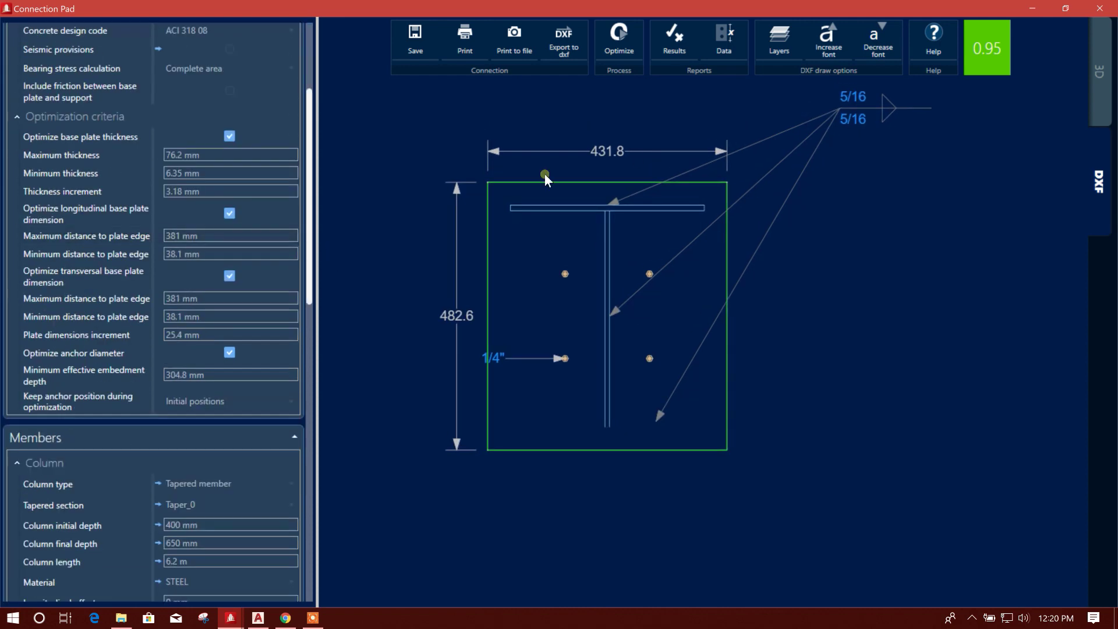
left_click(221, 157)
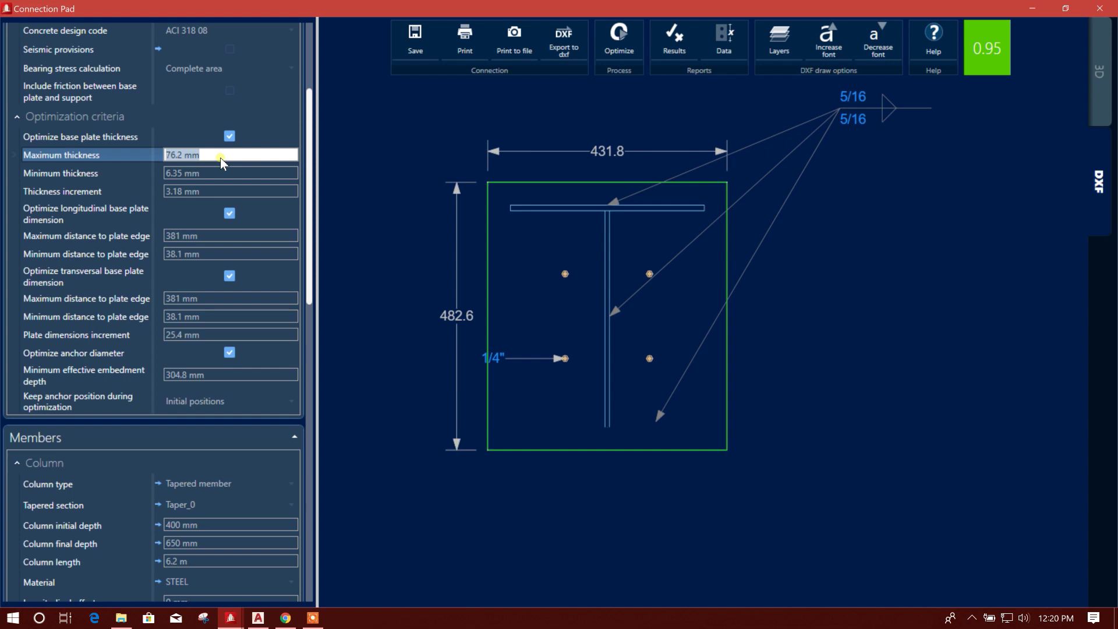
- Set the base plate length N to 500 mm and width B to 450 mm
scroll(122, 186, "up", 2)
scroll(169, 244, "up", 1)
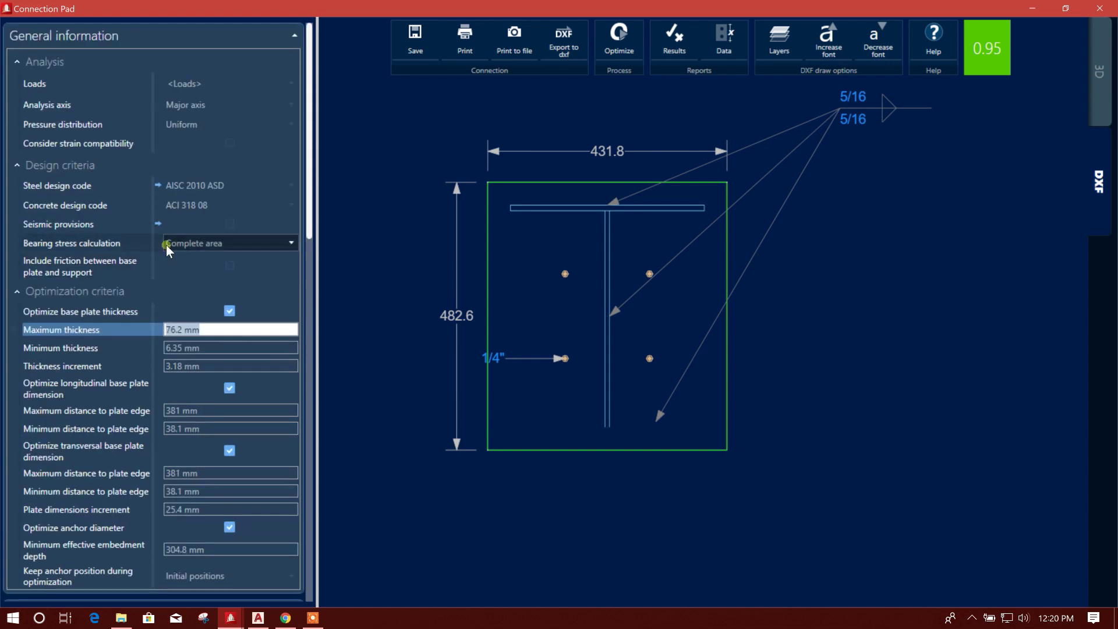
scroll(300, 345, "down", 2)
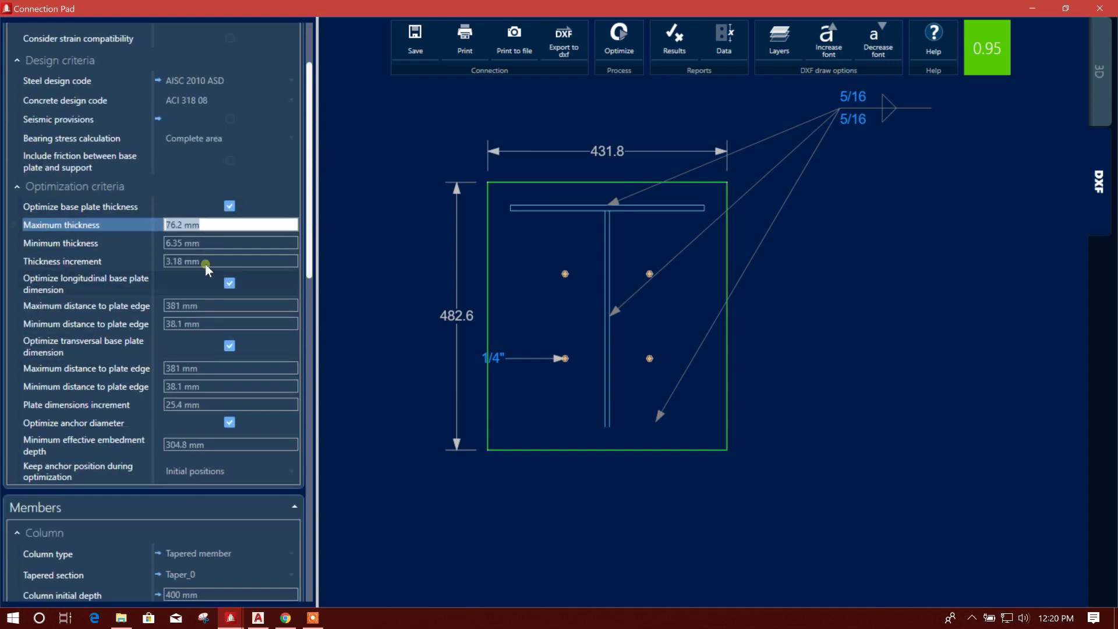
scroll(215, 335, "down", 2)
scroll(93, 320, "down", 3)
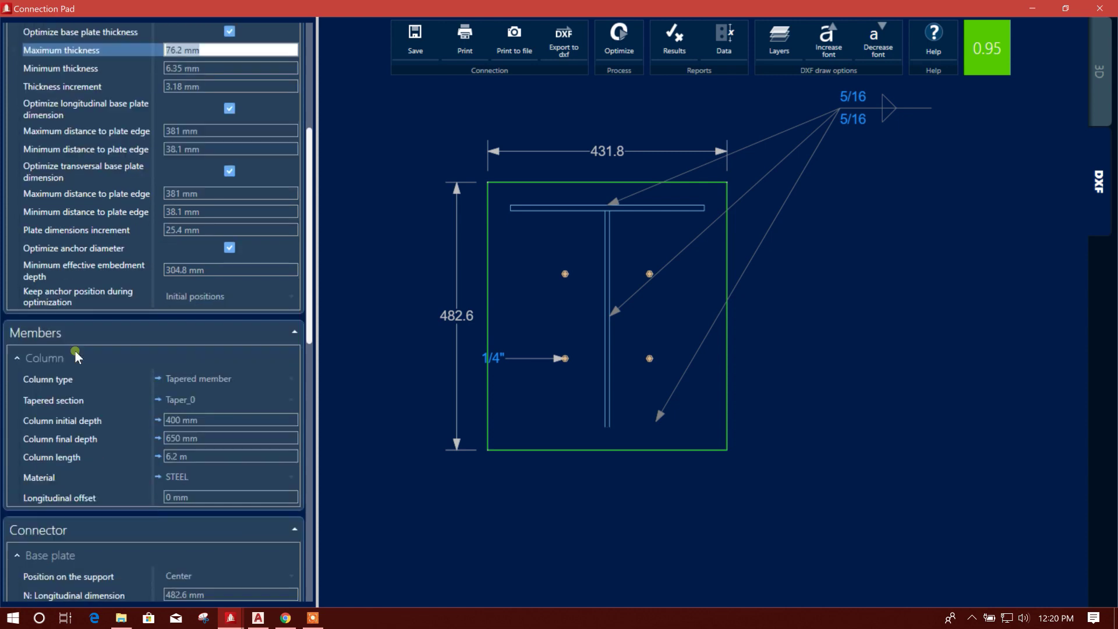
scroll(216, 456, "down", 5)
scroll(193, 420, "down", 2)
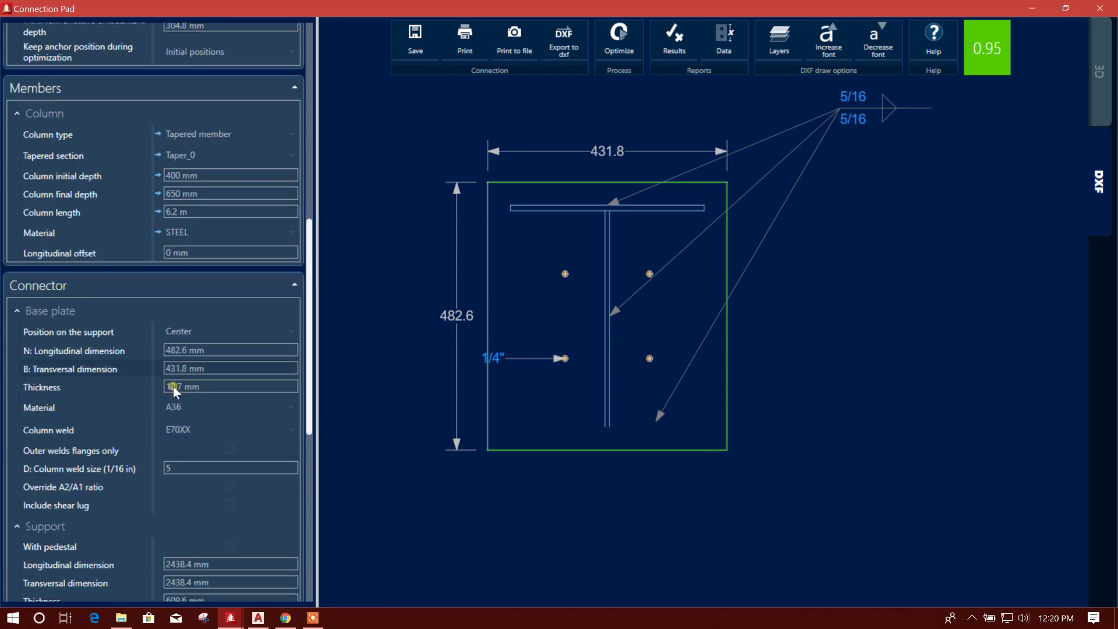
scroll(216, 360, "down", 5)
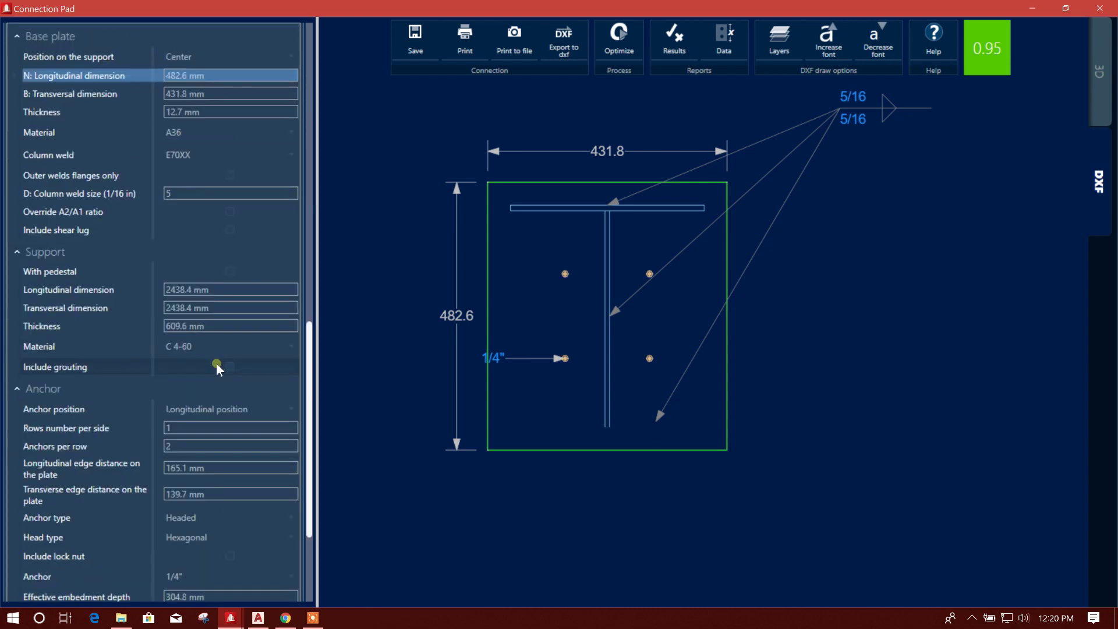
left_click(216, 76)
type("500")
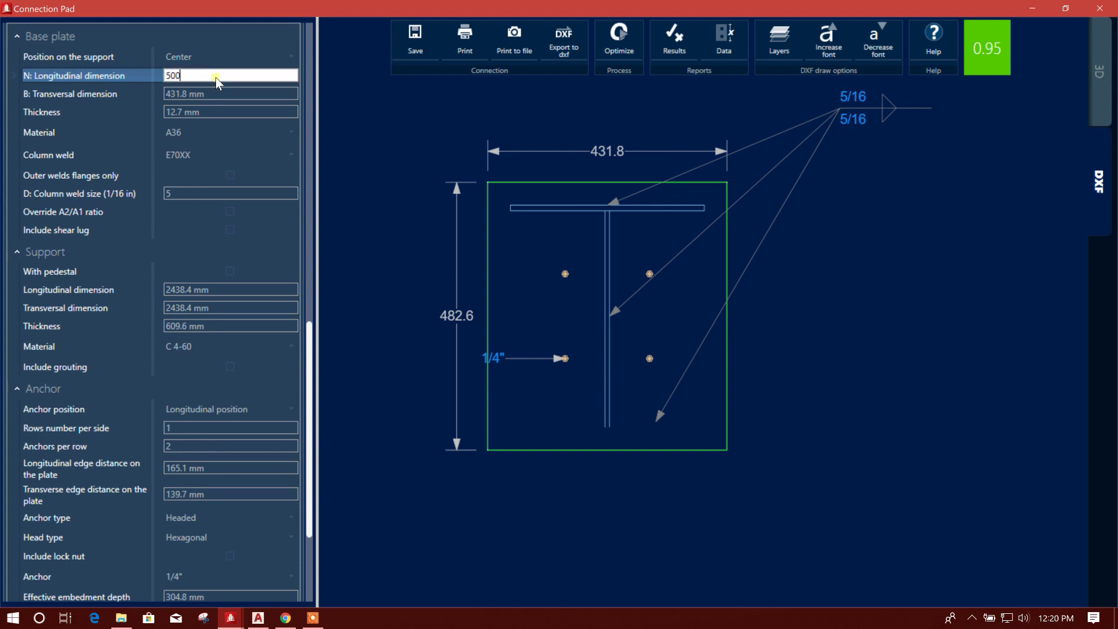
left_click(214, 97)
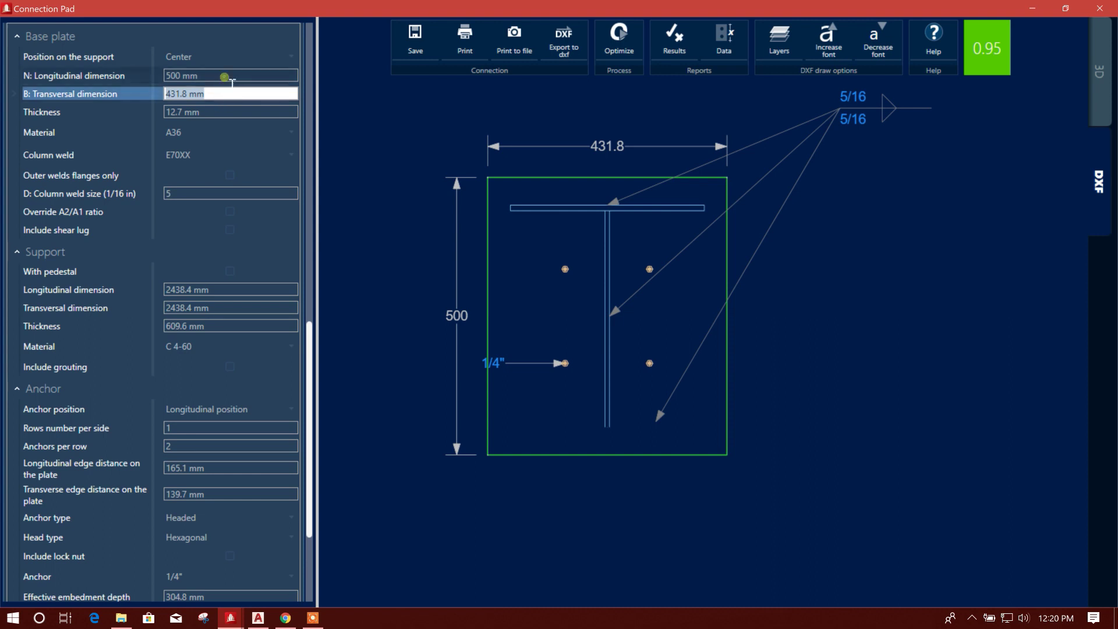
type("450")
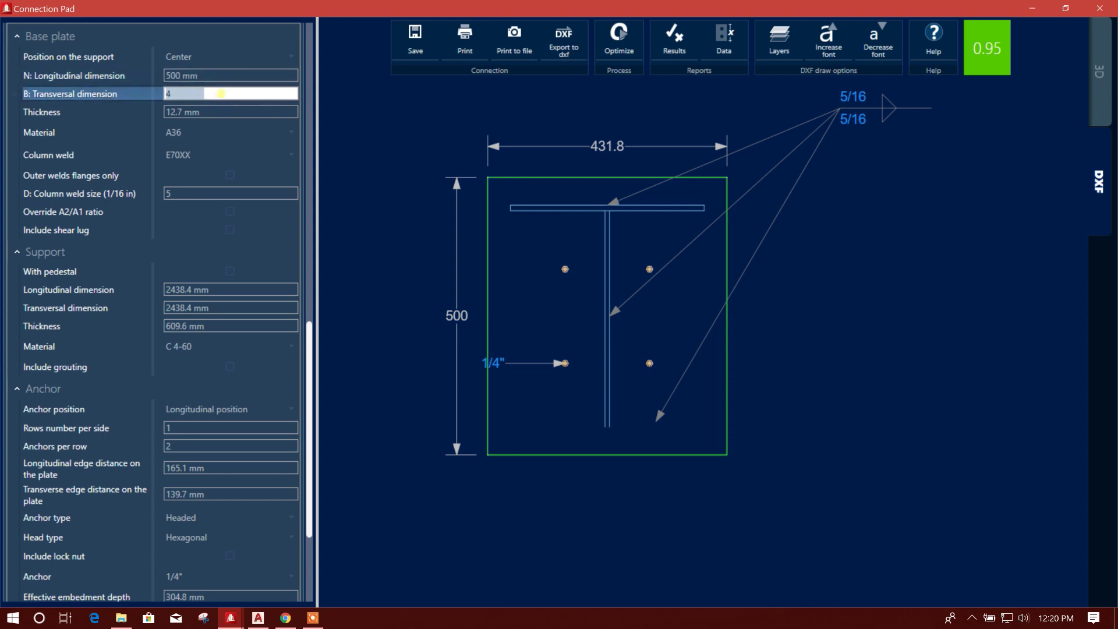
key("Tab")
- Raise the plate thickness to 14 mm after 12 mm failed, giving ratio 0.78
left_click(200, 114)
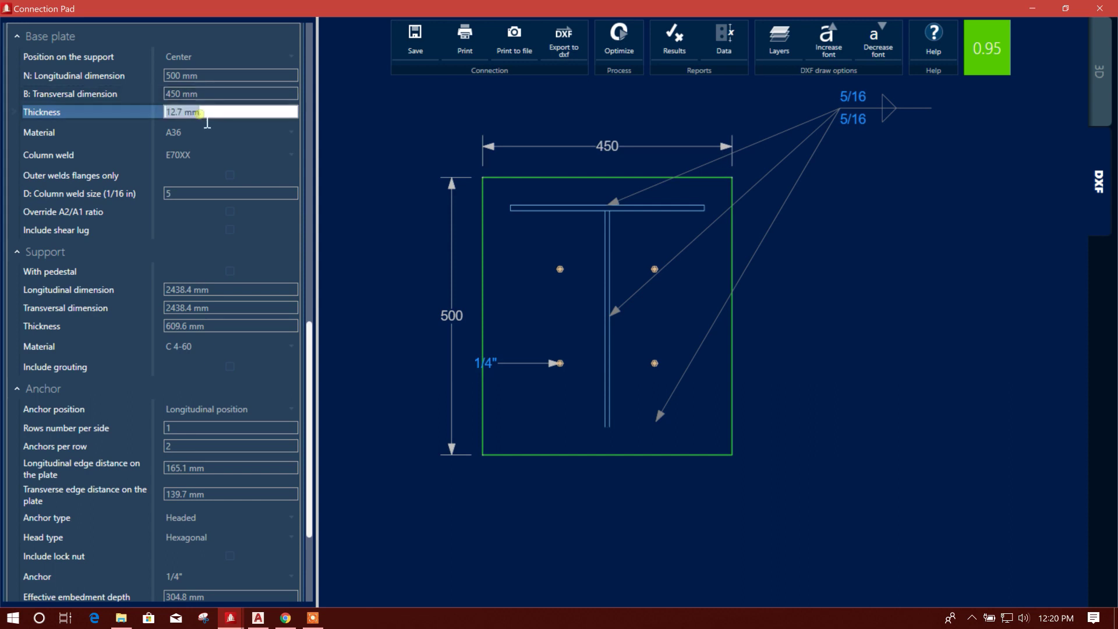
type("12")
key("Tab")
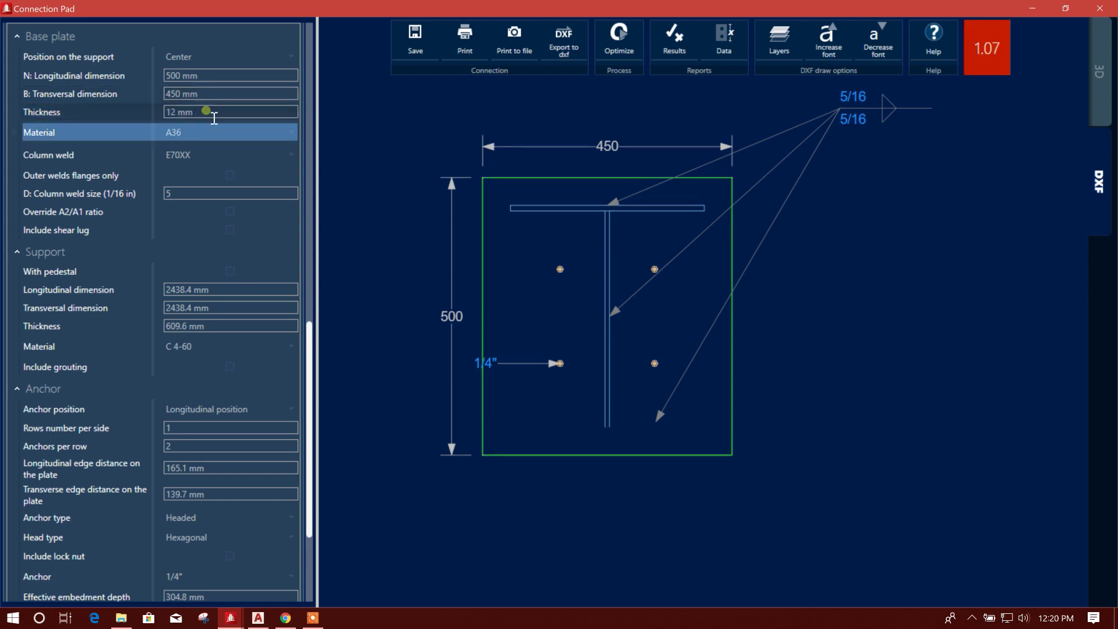
left_click(208, 109)
left_click(246, 106)
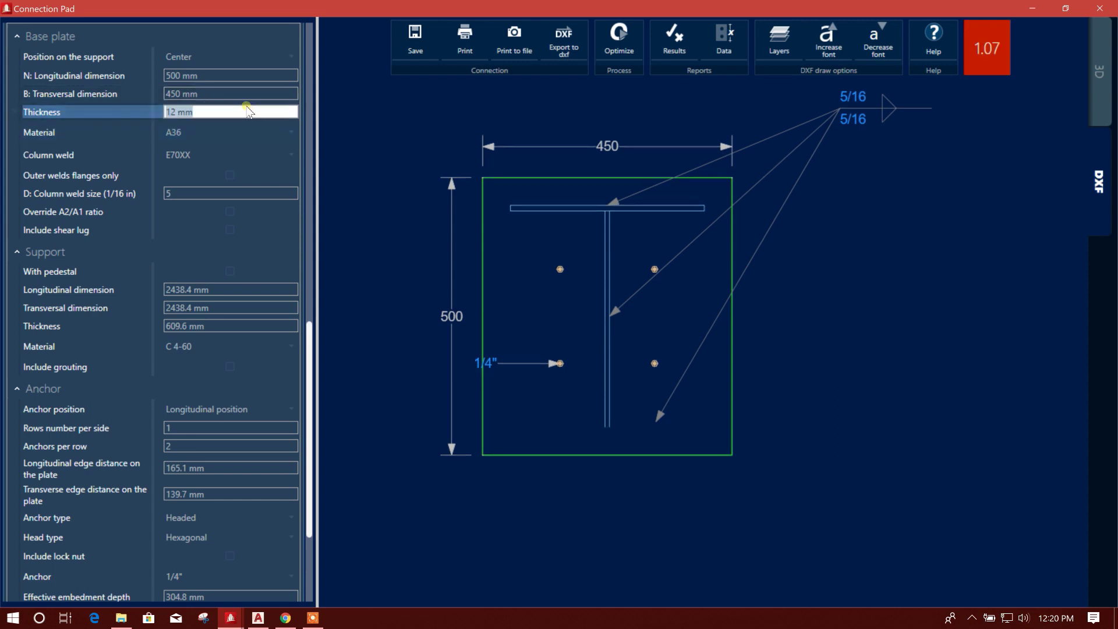
type("14")
key("Tab")
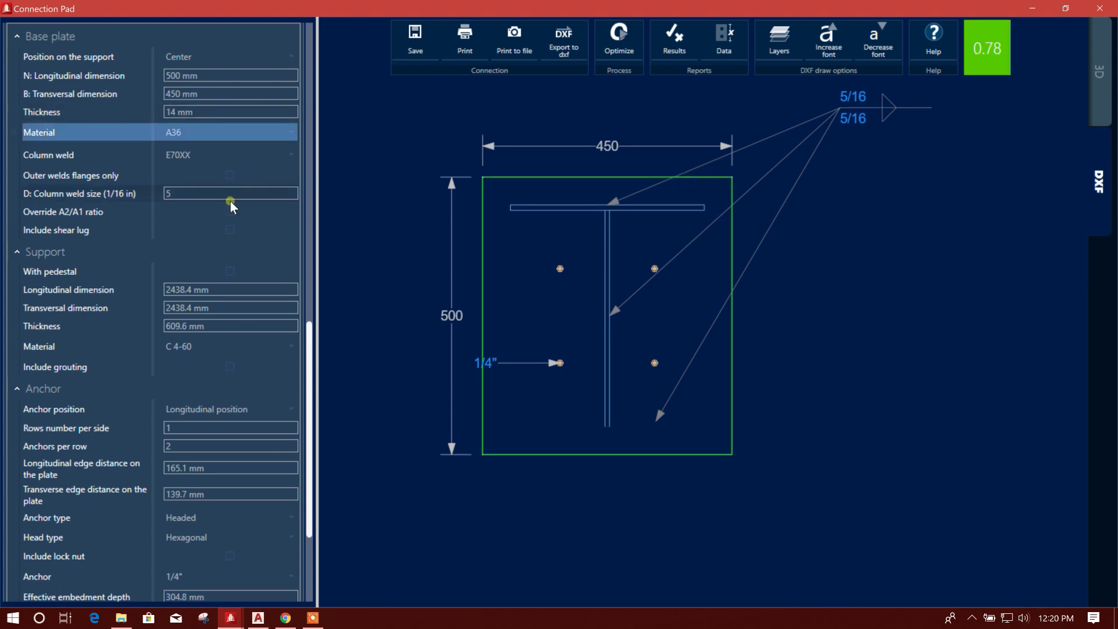
scroll(227, 201, "down", 3)
left_click(221, 185)
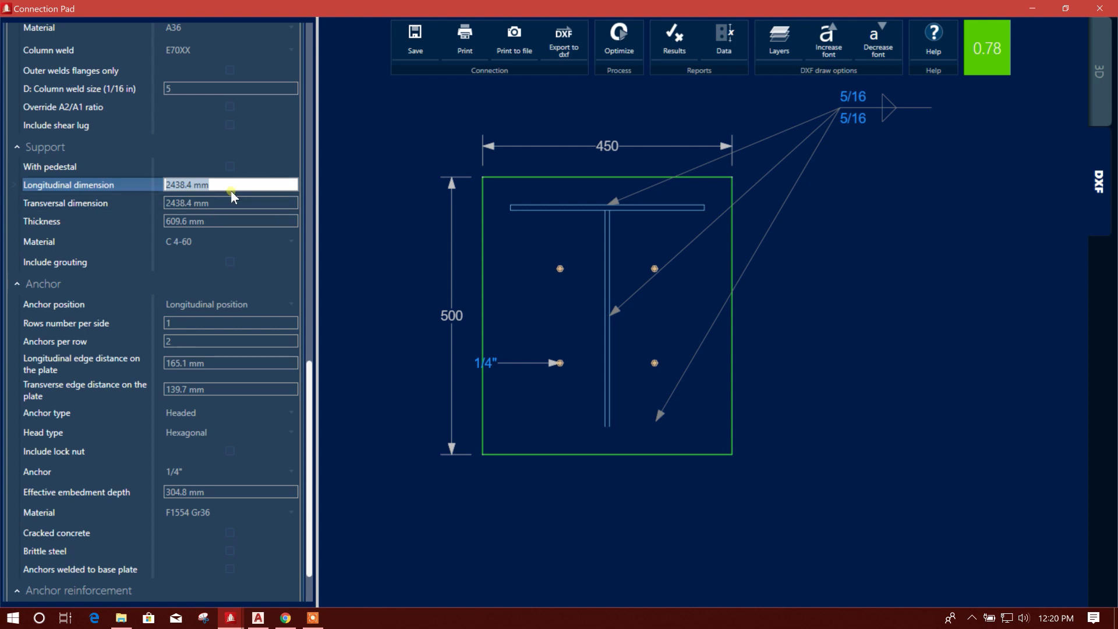
- Enter support dimensions of 800 mm longitudinal and 600 mm transversal
type("800")
left_click(244, 205)
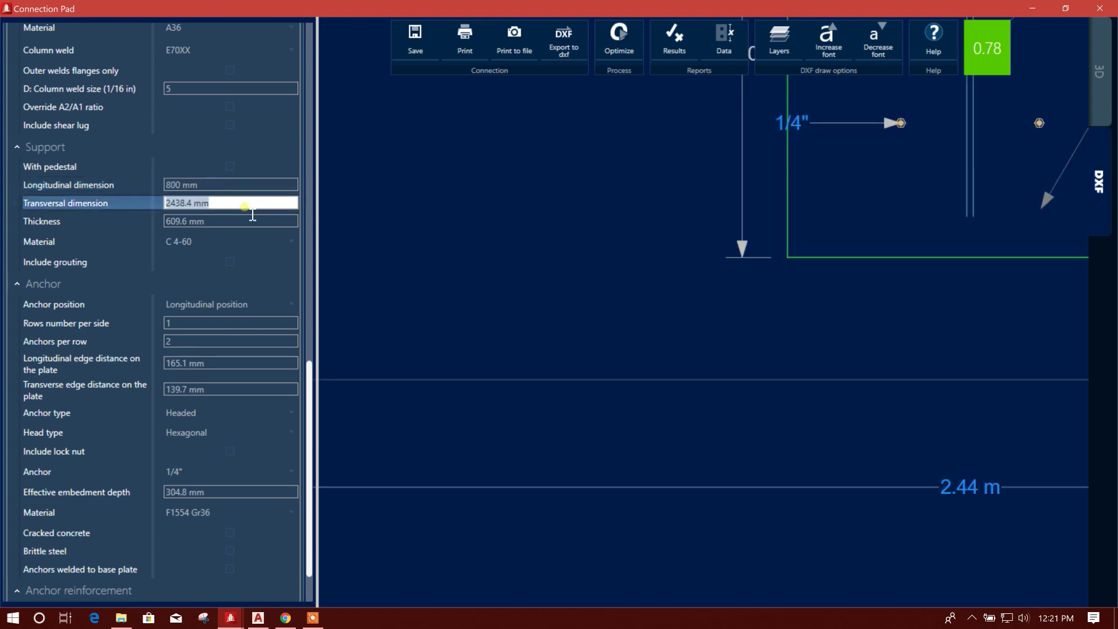
scroll(435, 364, "down", 2)
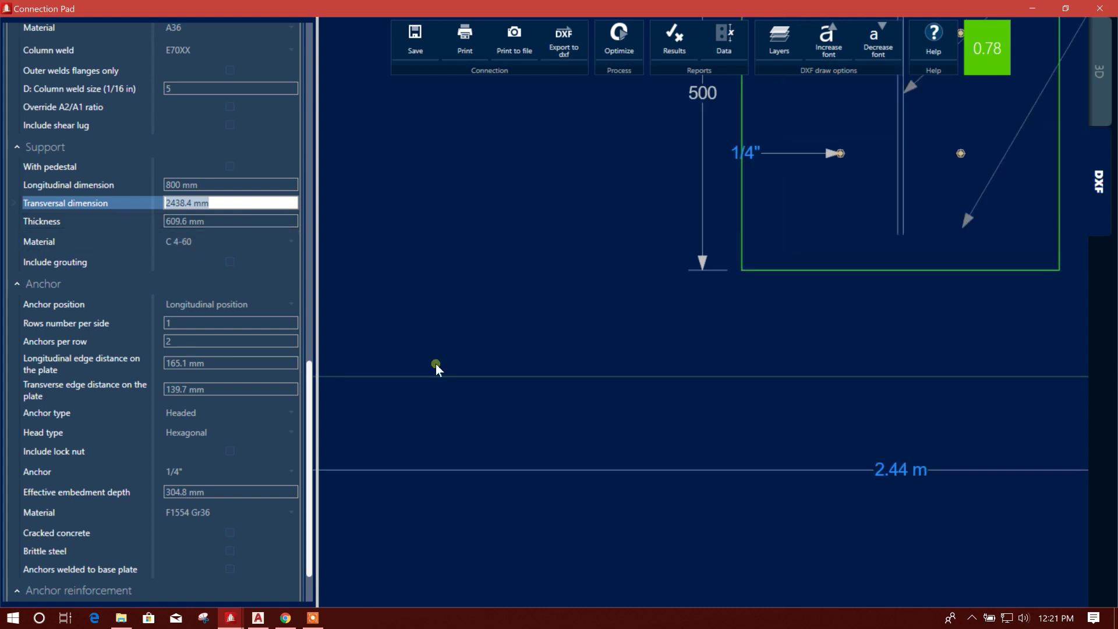
scroll(473, 366, "down", 2)
scroll(473, 366, "down", 2)
scroll(506, 343, "down", 1)
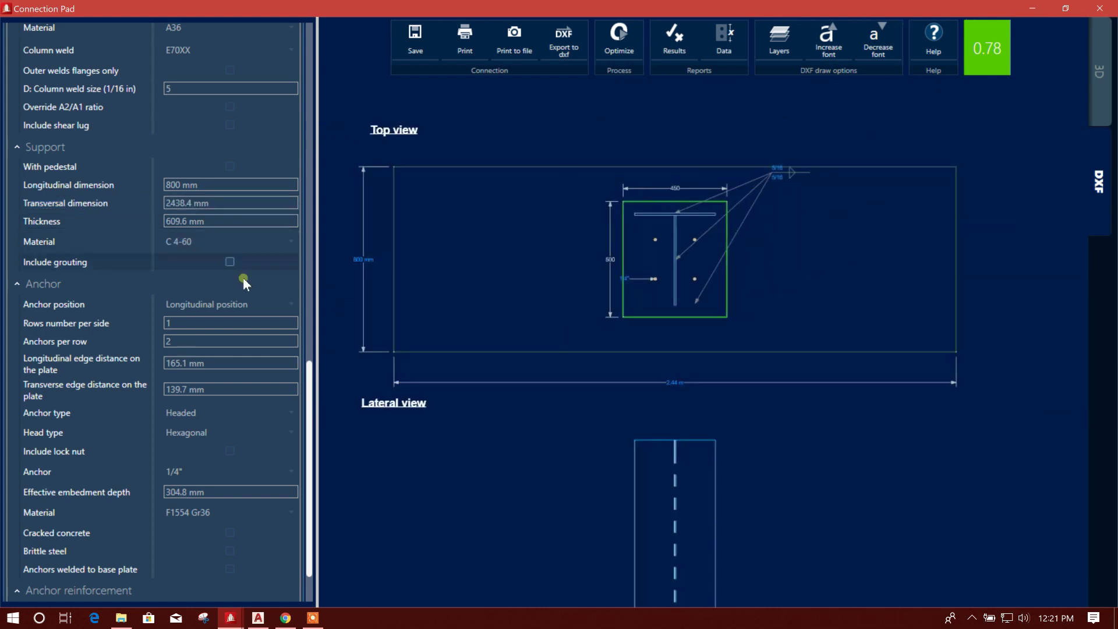
left_click(219, 206)
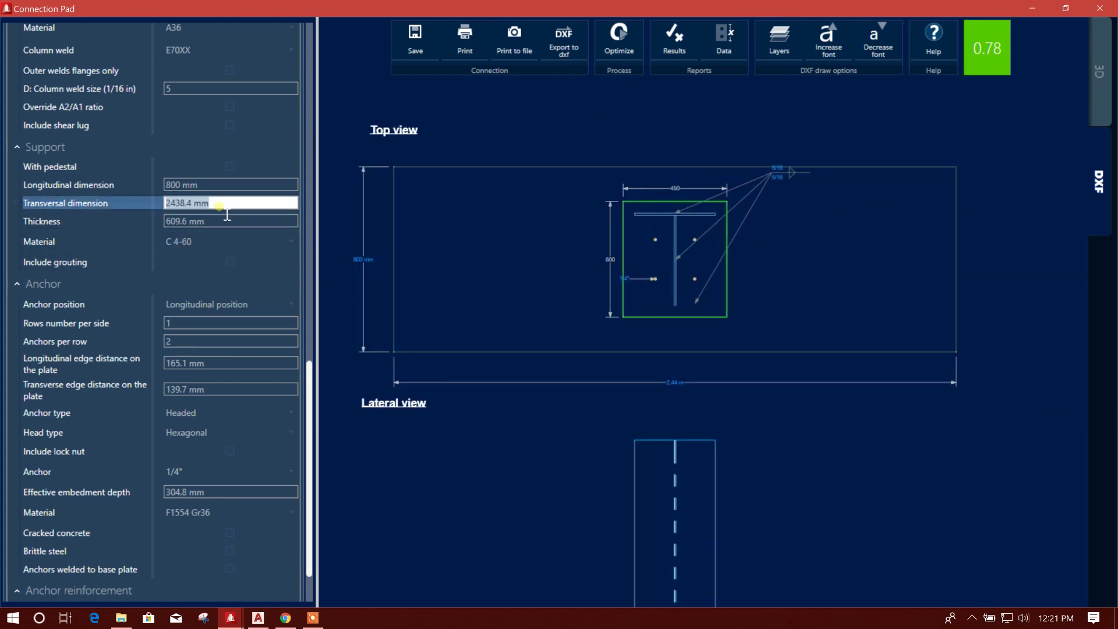
type("600")
key("Tab")
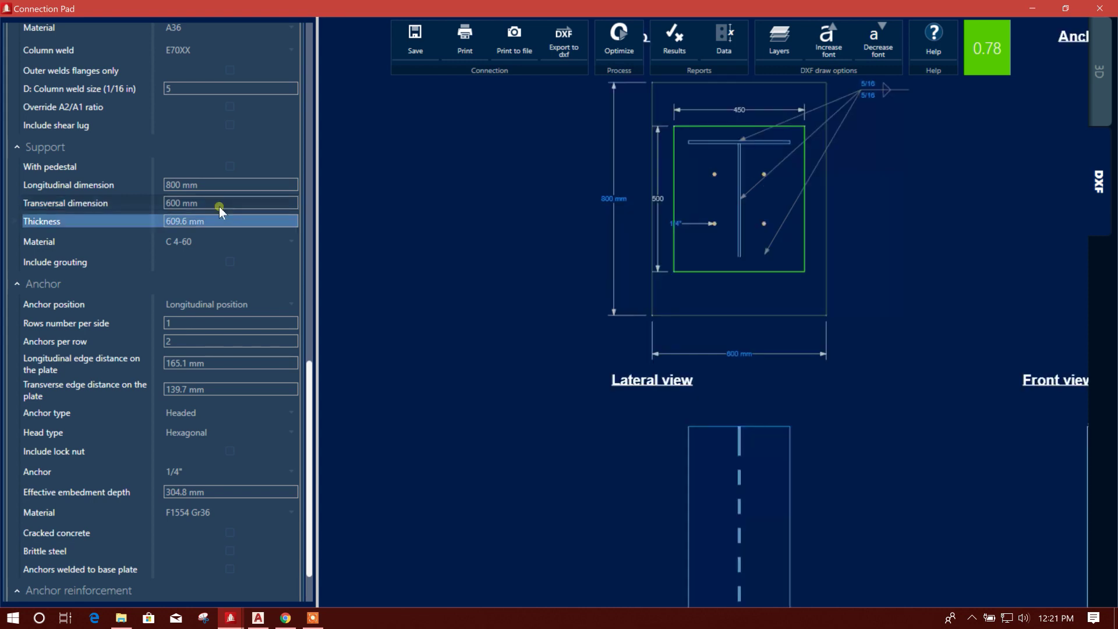
left_click(607, 320)
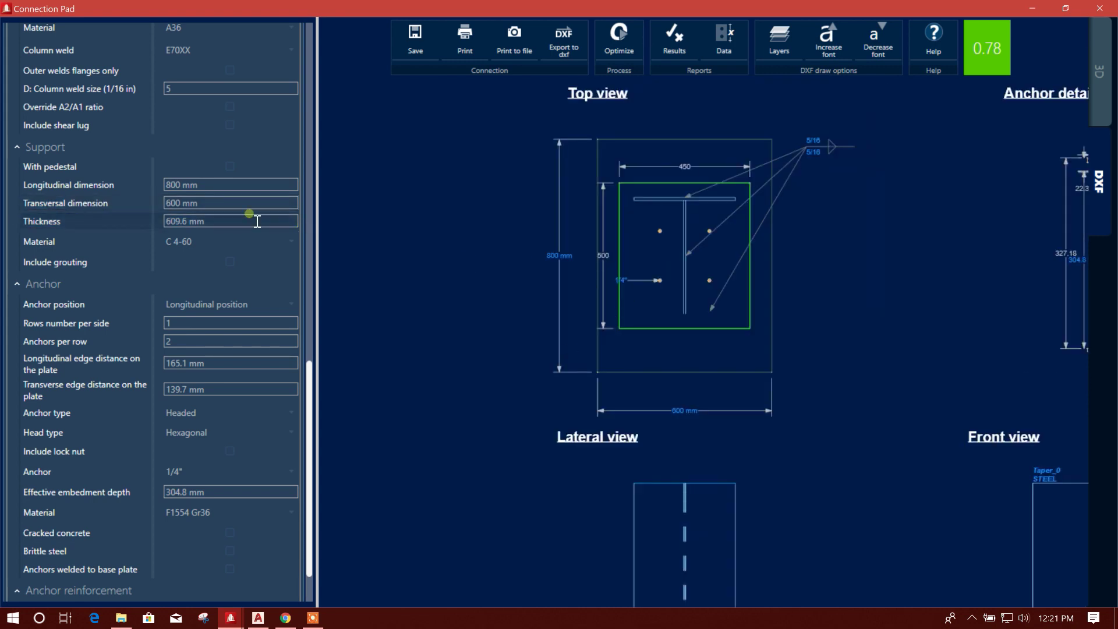
- Correct the support length to 700 mm and set its thickness to 900 mm
left_click(207, 186)
type("700")
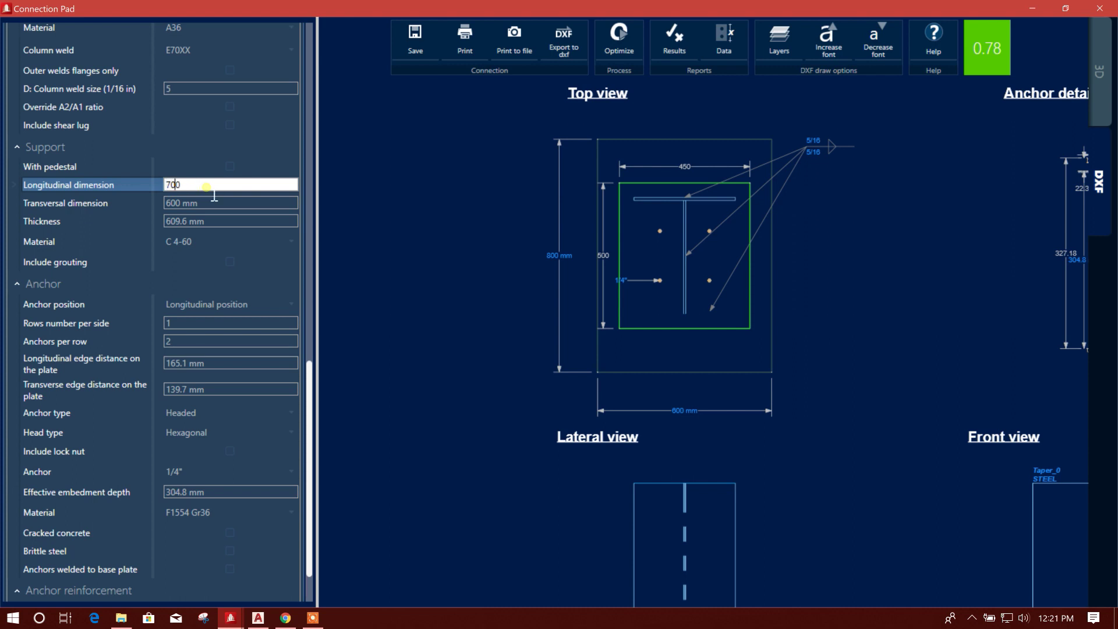
key("Tab")
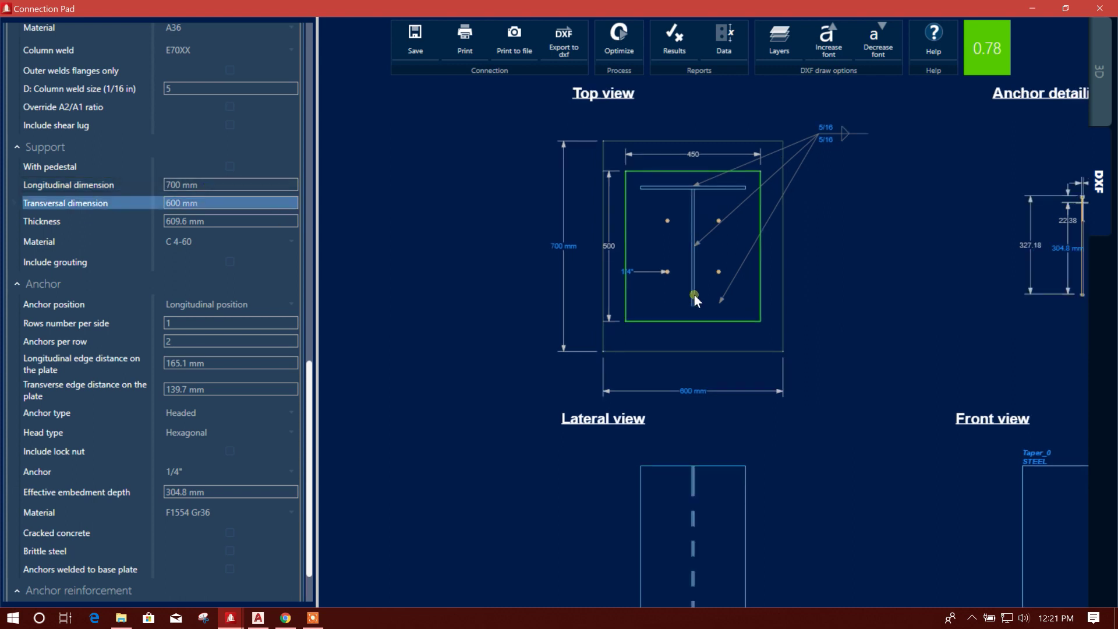
left_click(217, 222)
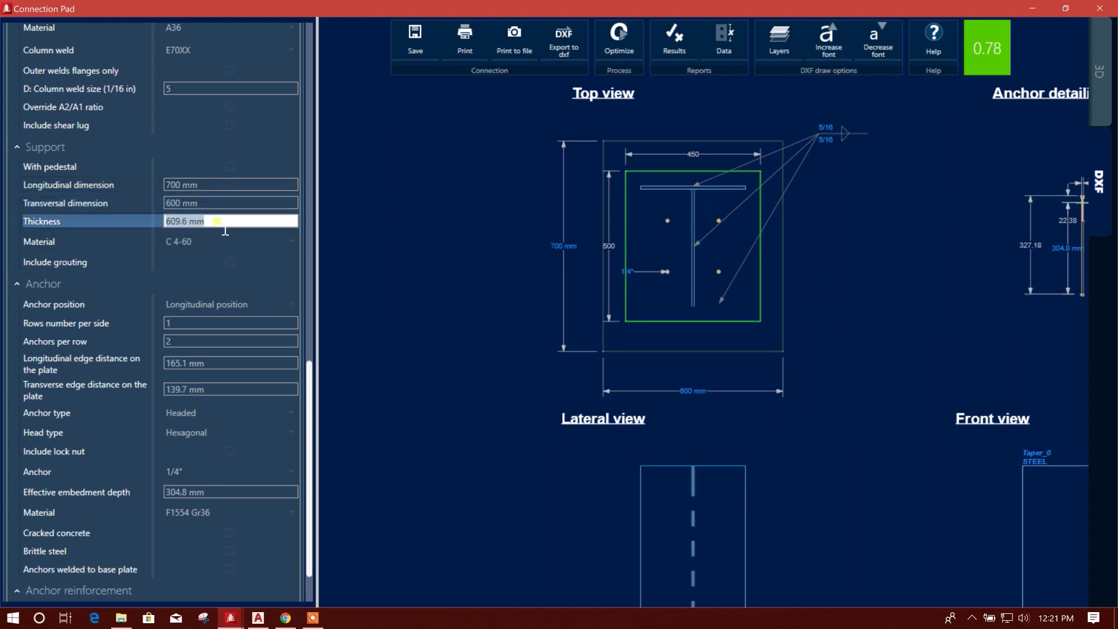
type("900")
key("Tab")
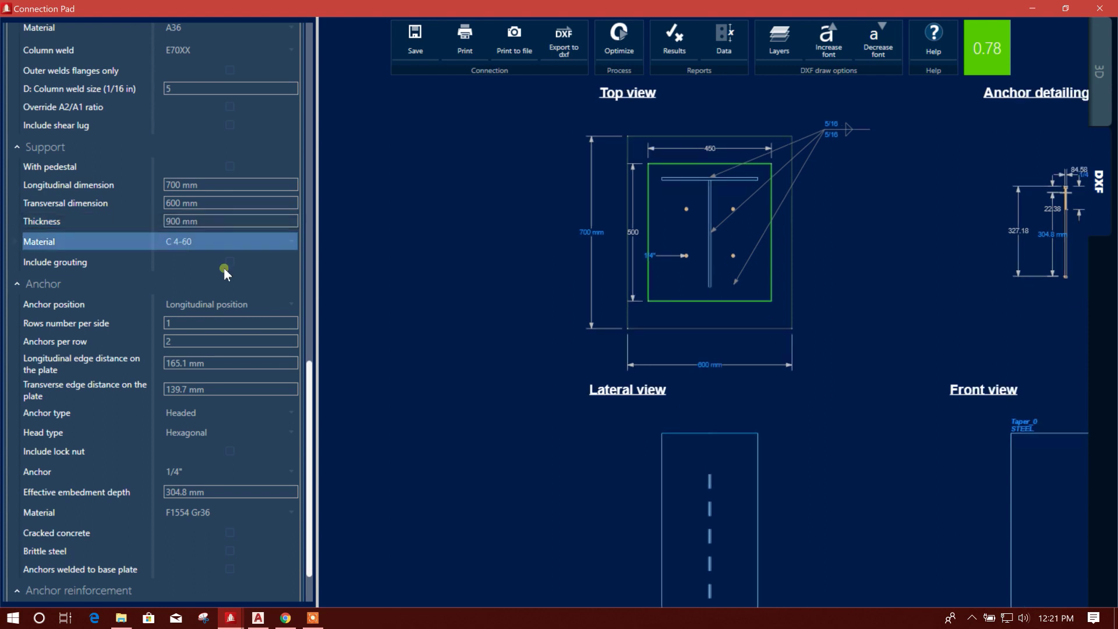
- Change the support concrete material to C 3-50
left_click(266, 246)
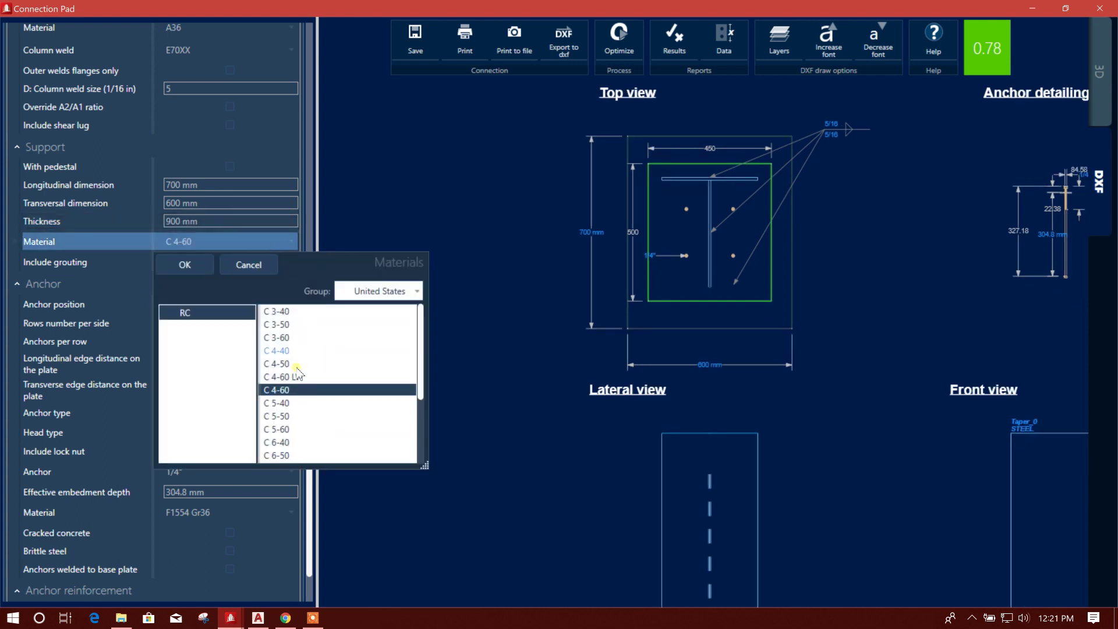
left_click(277, 325)
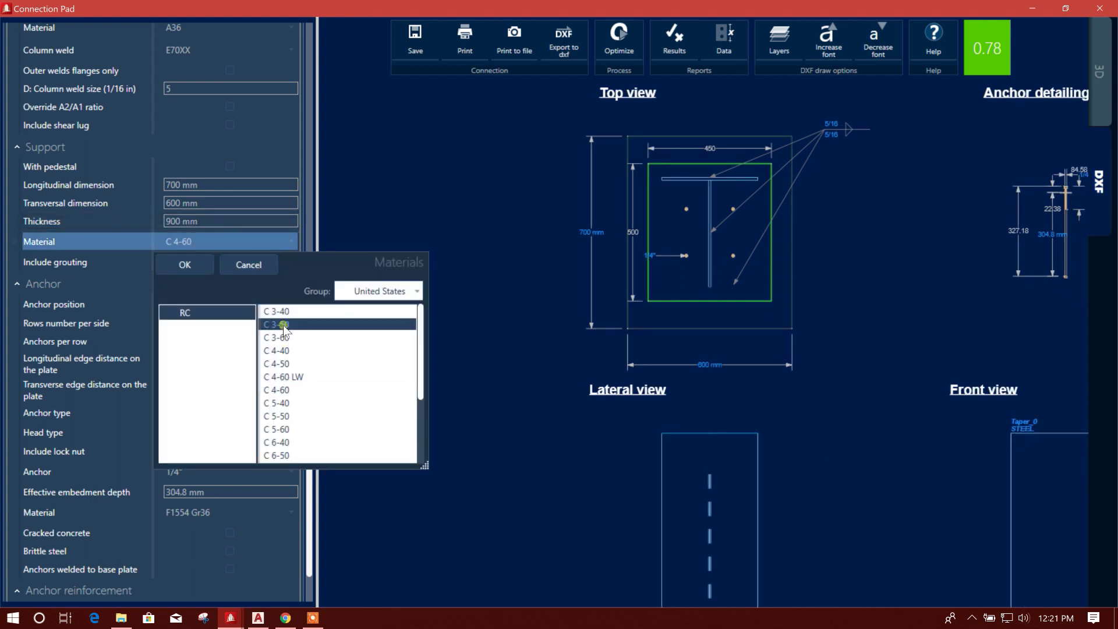
left_click(194, 267)
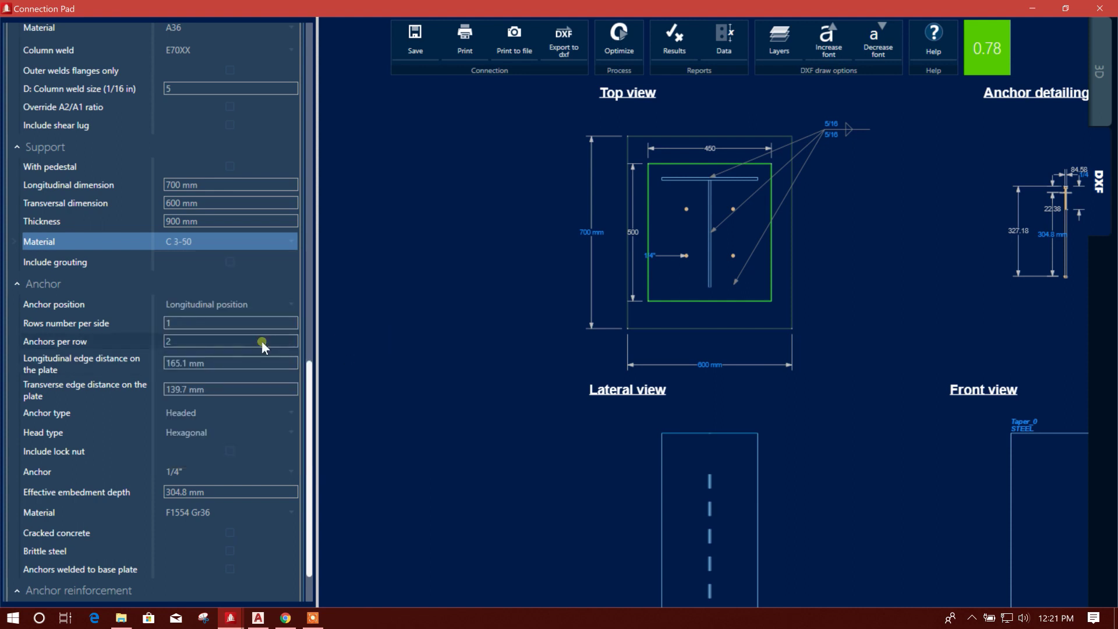
scroll(250, 338, "down", 2)
- Use three anchors per row with 150 mm longitudinal and 130 mm transverse edge distances
left_click(190, 257)
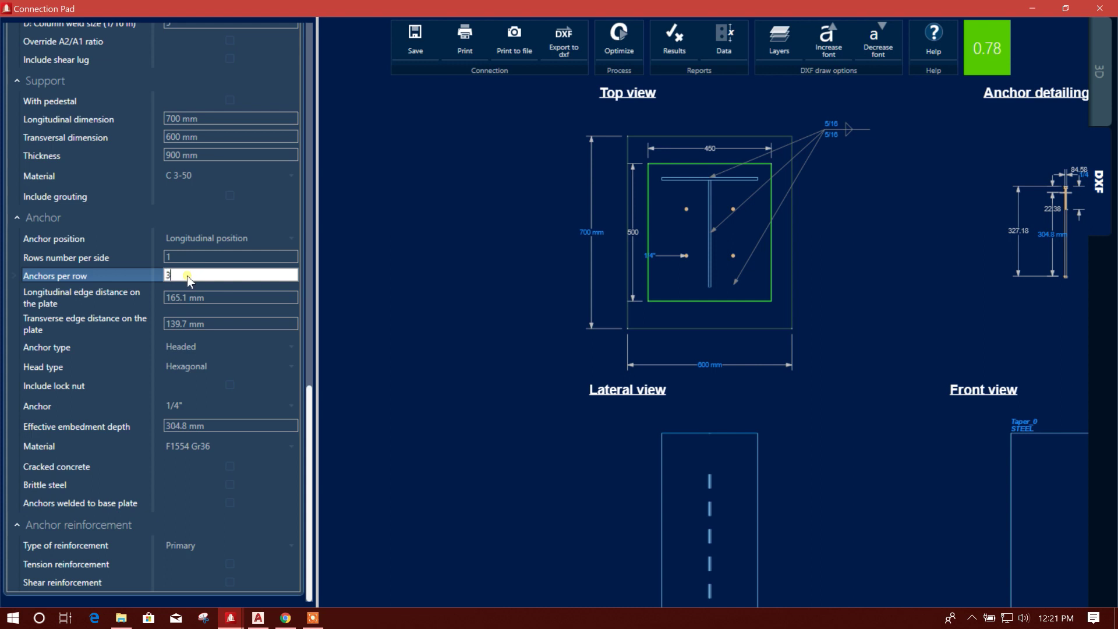
key("Tab")
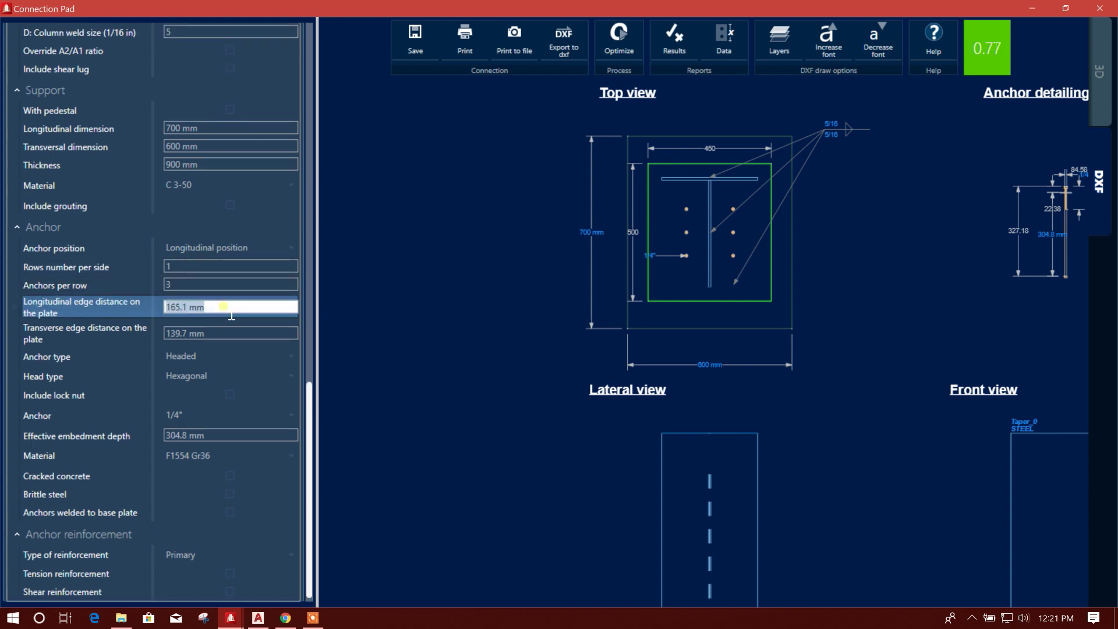
type("150")
key("Tab")
left_click(211, 334)
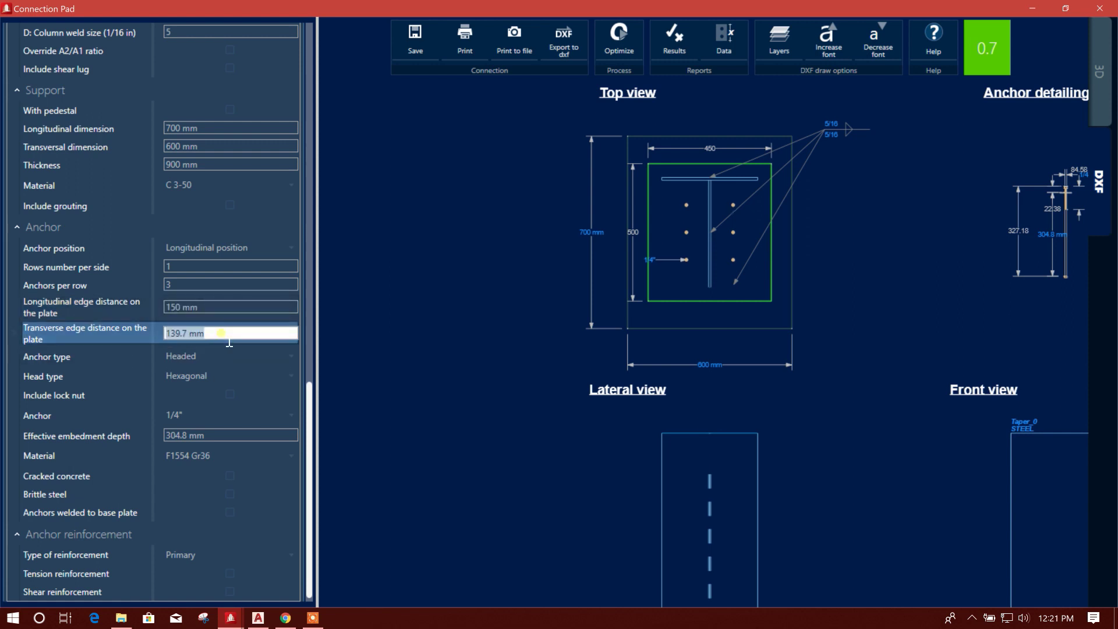
type("130")
key("Tab")
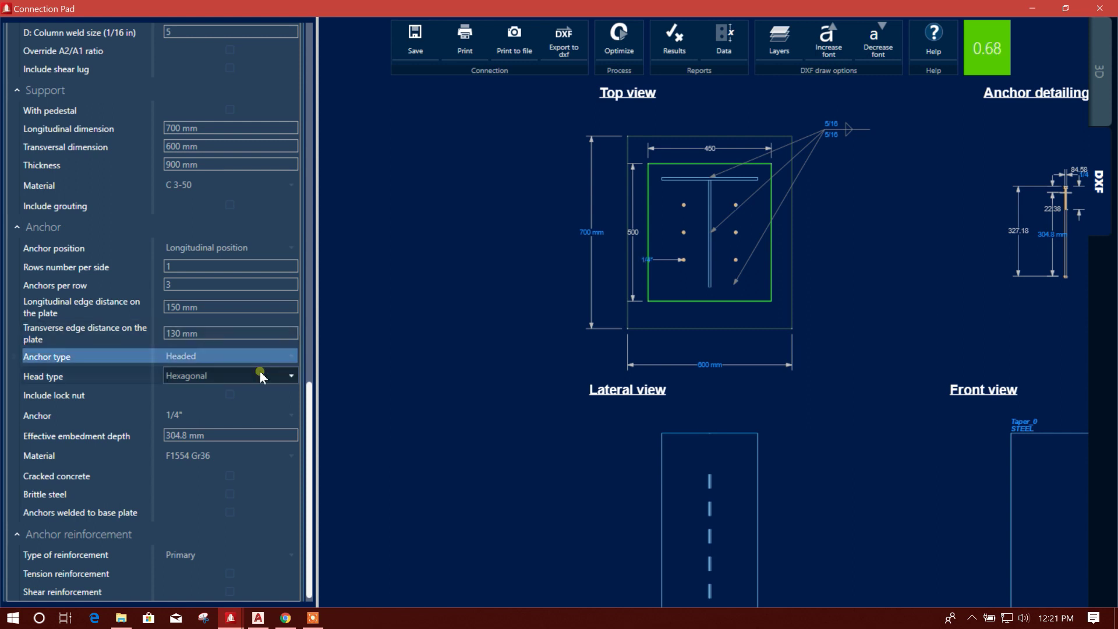
scroll(209, 364, "down", 1)
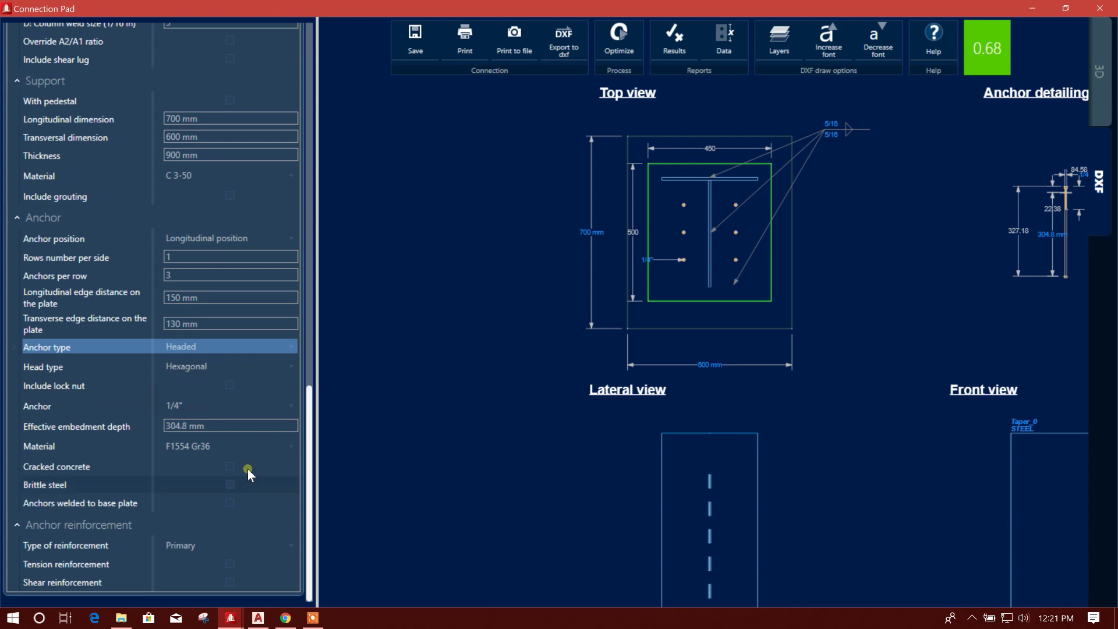
- Set the anchors to 3/8" J-bolts, bringing the ratio to 0.68
left_click(250, 348)
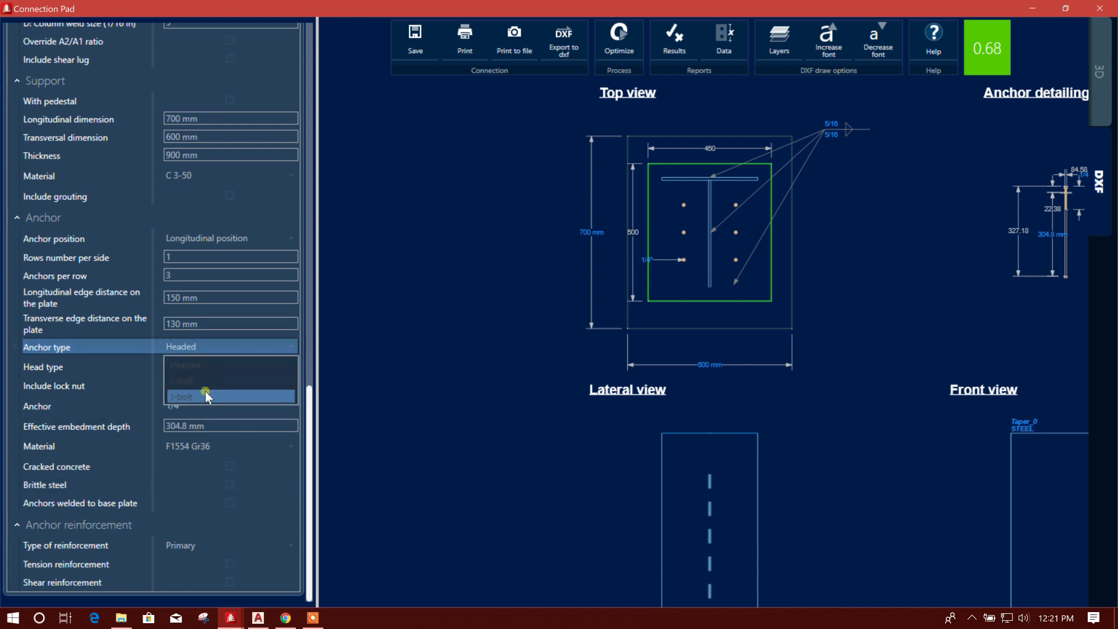
left_click(206, 396)
mouse_move(931, 386)
left_mouse_down()
mouse_move(704, 400)
mouse_move(739, 378)
left_mouse_up()
left_click(218, 407)
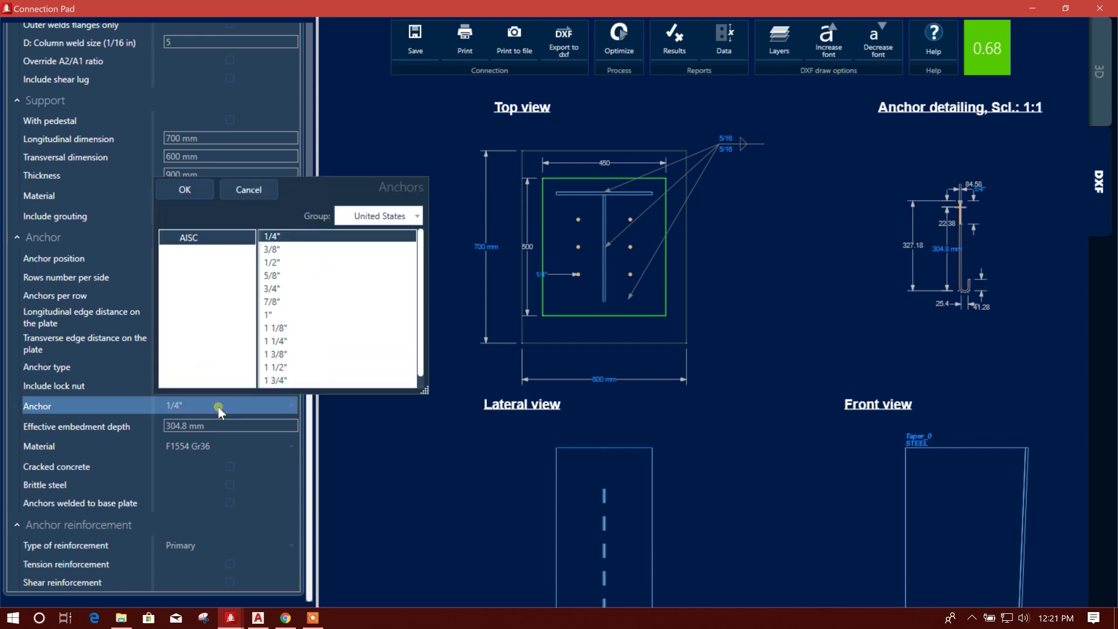
left_click(281, 250)
left_click(185, 189)
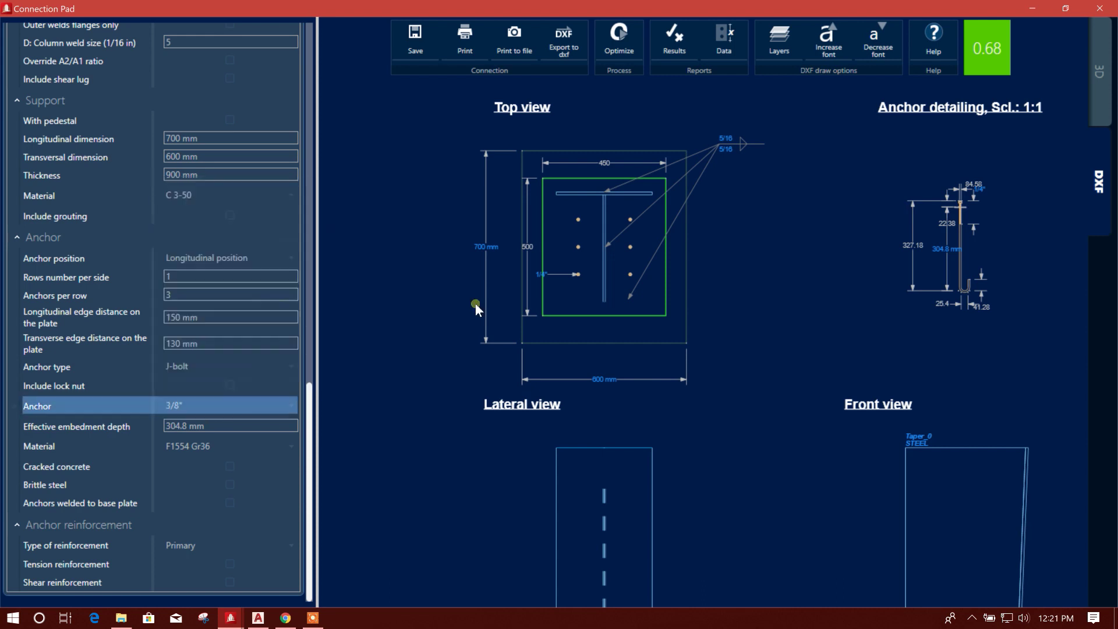
scroll(469, 401, "down", 1)
scroll(483, 391, "down", 3)
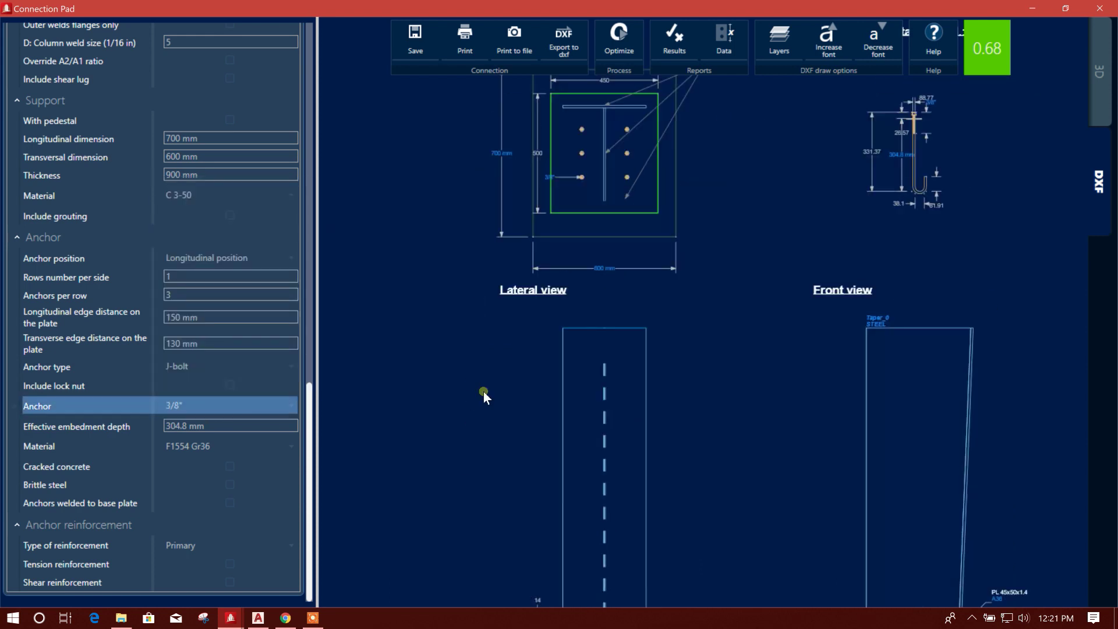
left_click(213, 427)
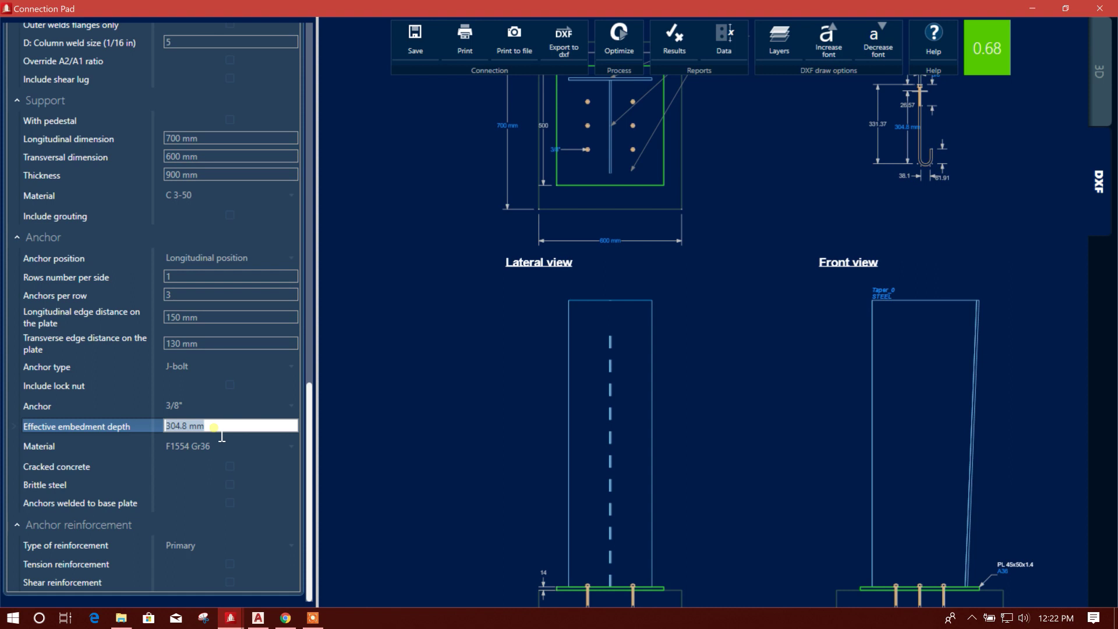
- Set the effective embedment depth to 400 mm, keeping Primary reinforcement type
type("400")
key("Tab")
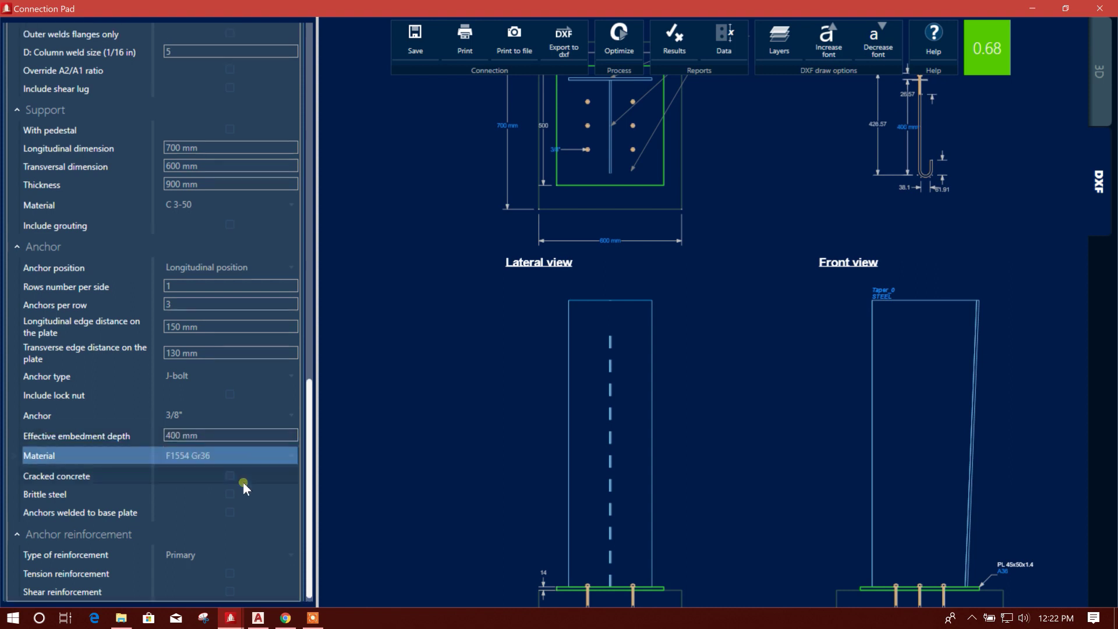
scroll(243, 481, "down", 1)
left_click(237, 541)
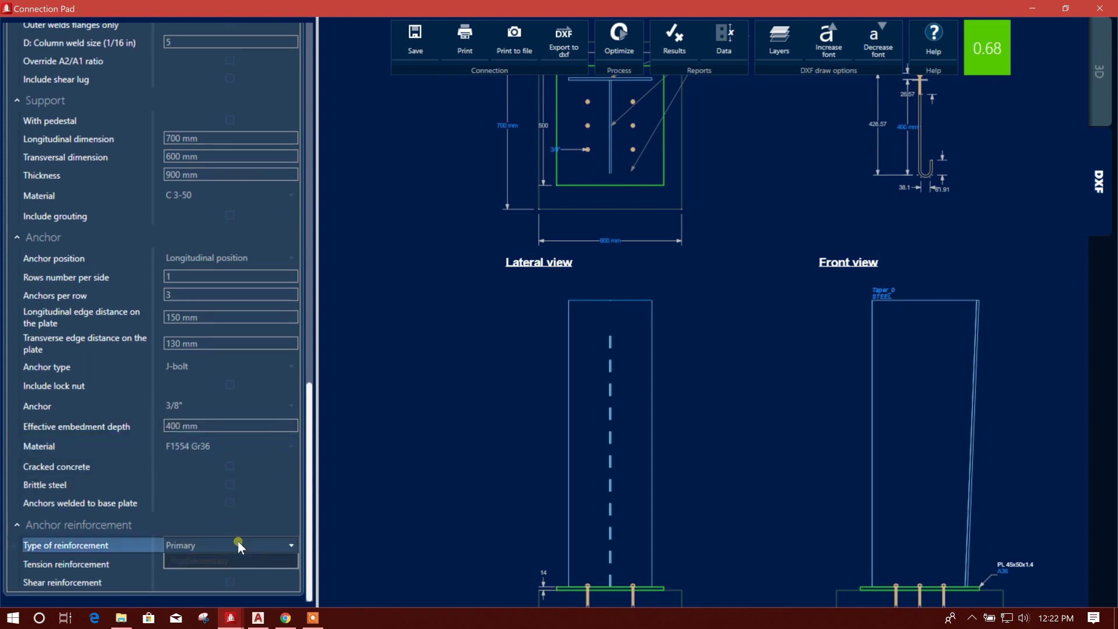
left_click(238, 540)
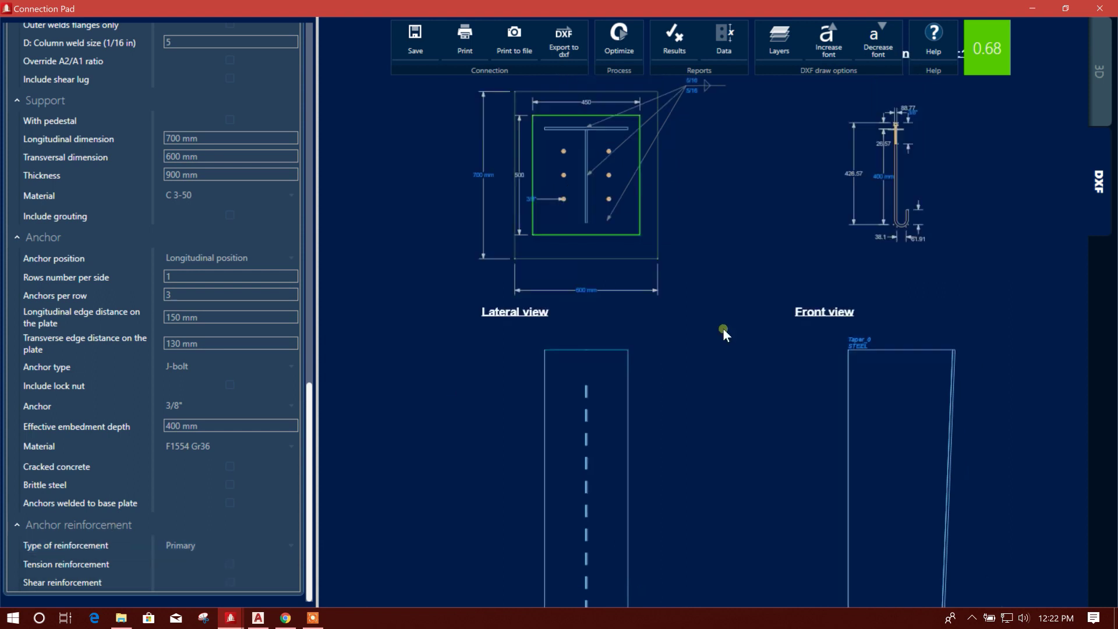
scroll(680, 256, "down", 3)
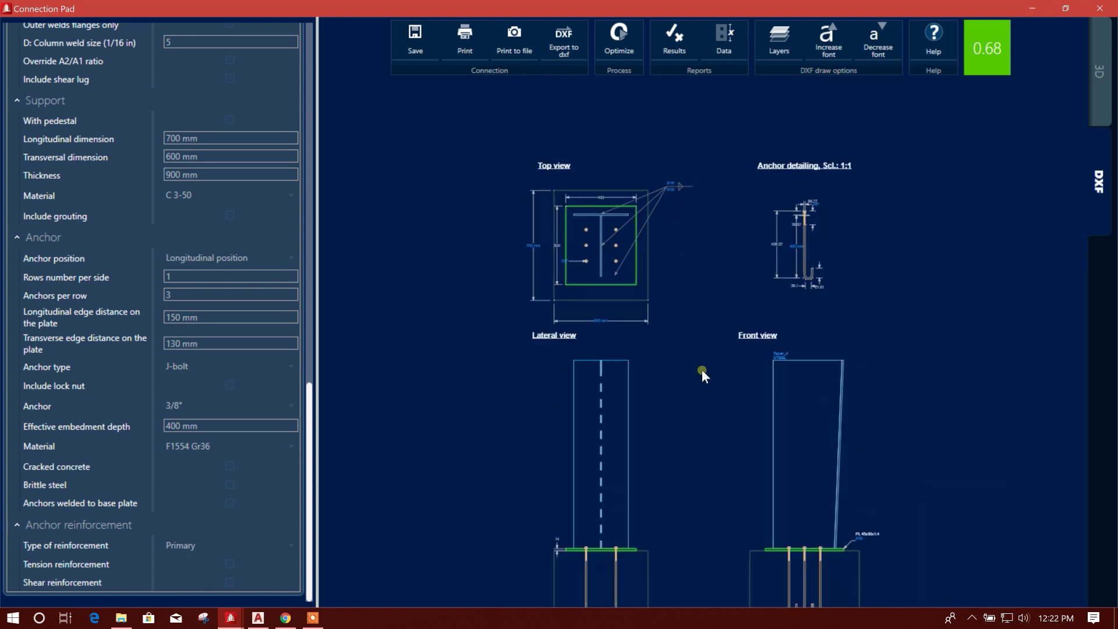
middle_click_drag(669, 467, 676, 410)
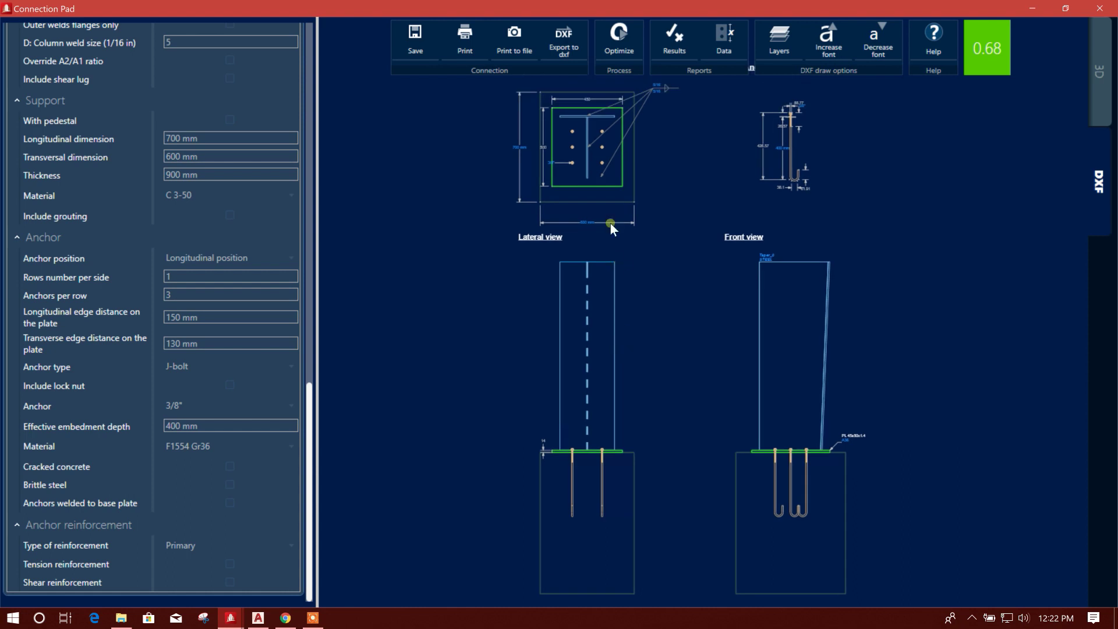
scroll(610, 216, "up", 3)
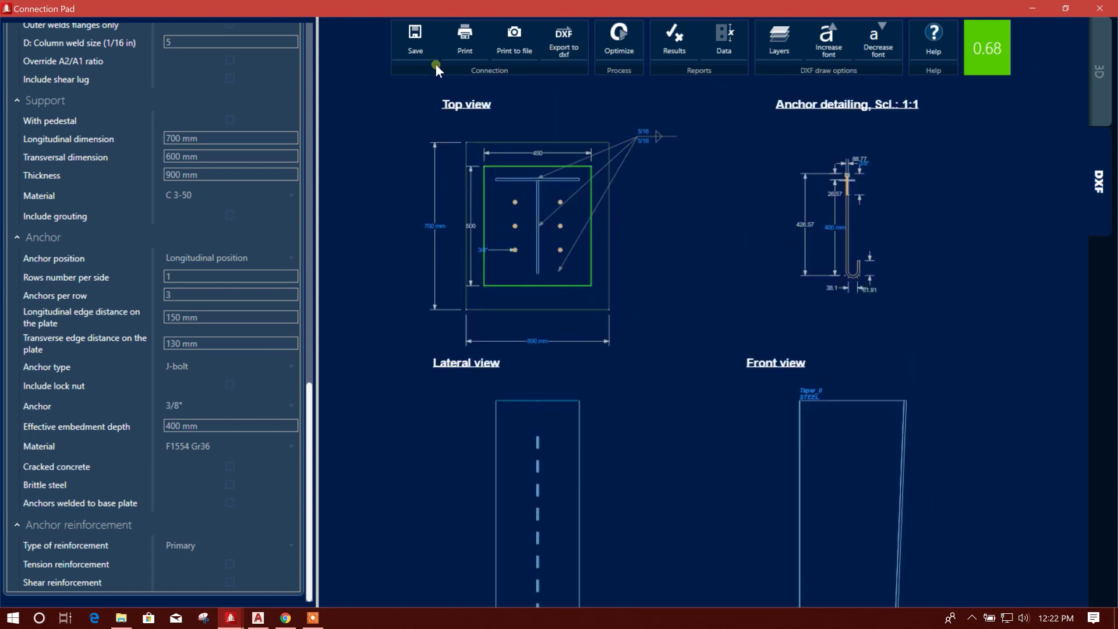
left_click(664, 52)
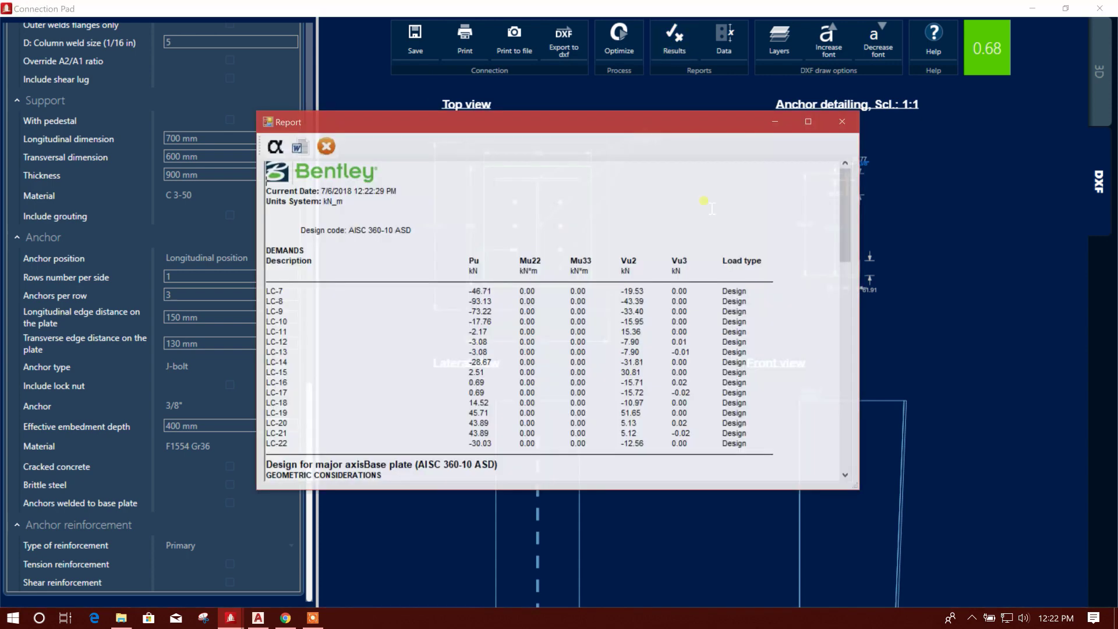
scroll(657, 241, "down", 3)
scroll(657, 241, "down", 5)
scroll(657, 241, "down", 5)
scroll(739, 242, "down", 2)
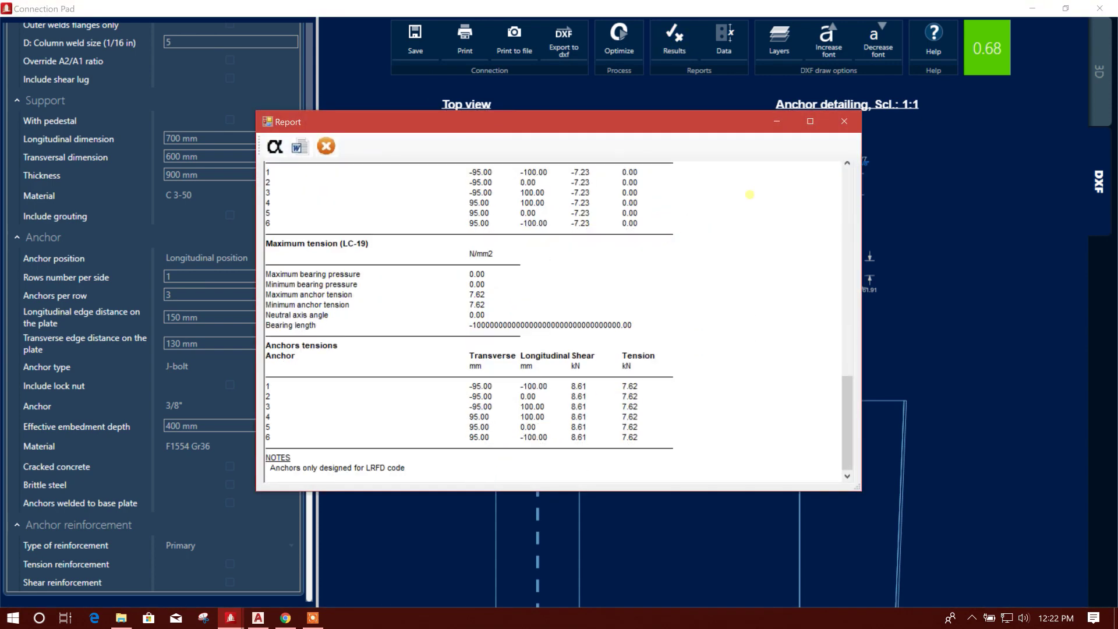
left_click(842, 123)
scroll(600, 291, "up", 3)
scroll(607, 338, "down", 2)
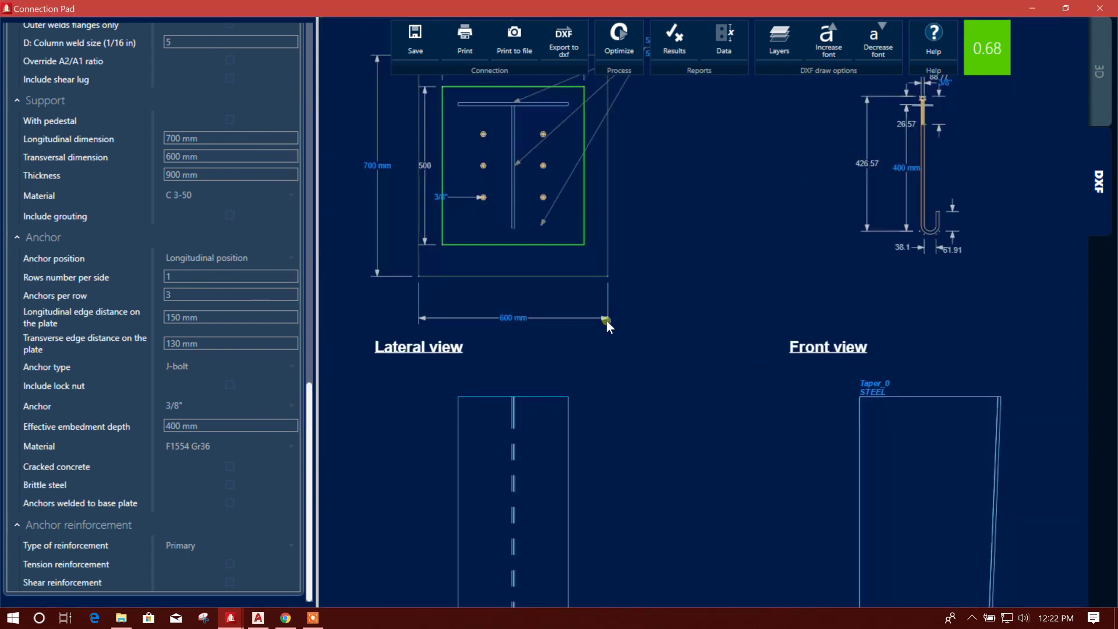
mouse_move(606, 321)
middle_mouse_down()
mouse_move(678, 262)
mouse_move(662, 315)
middle_mouse_up()
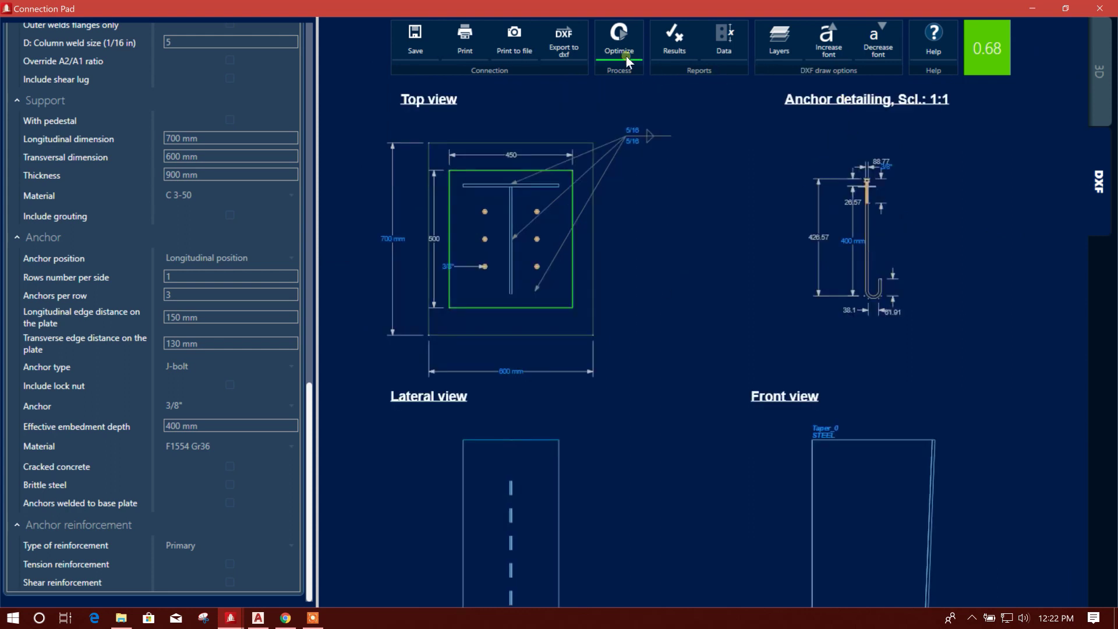
left_click(693, 50)
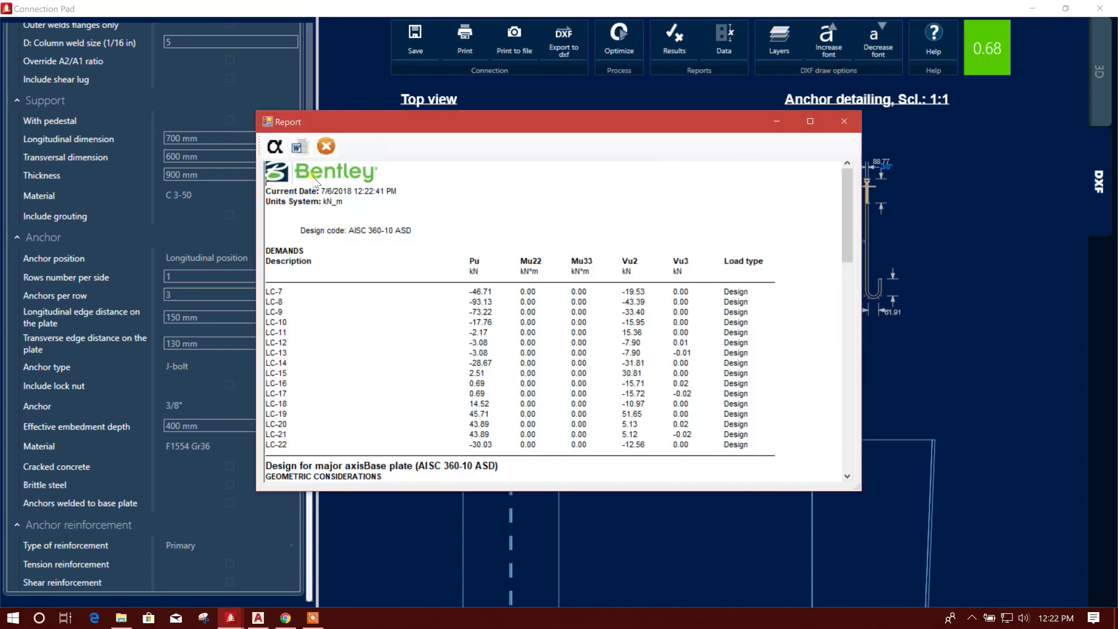
scroll(304, 155, "down", 1)
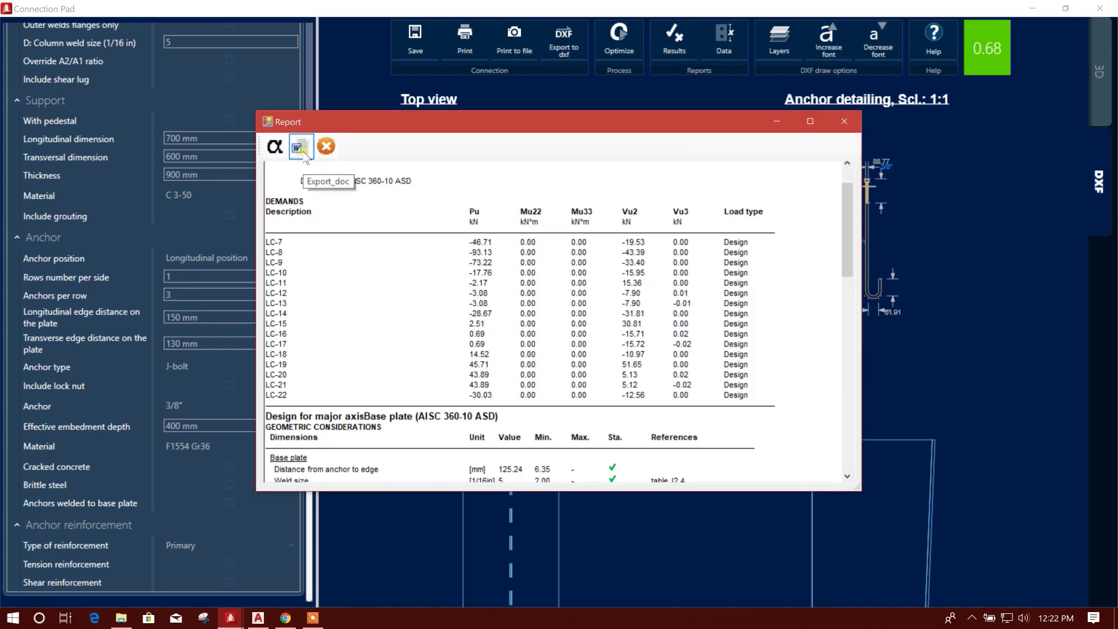
scroll(457, 218, "down", 4)
scroll(456, 225, "down", 4)
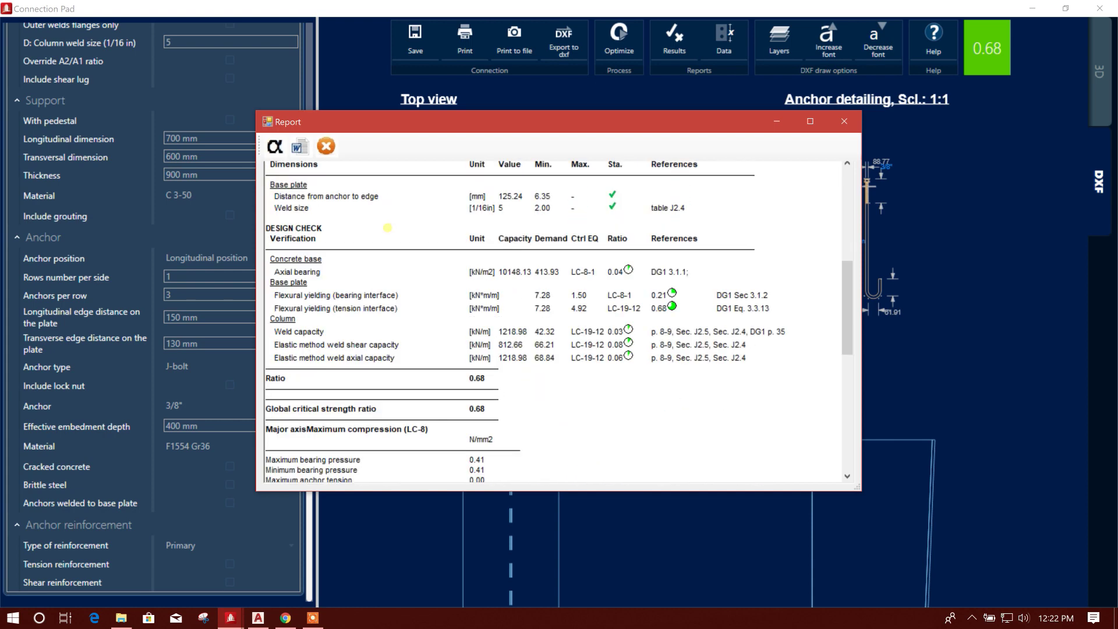
scroll(391, 221, "down", 4)
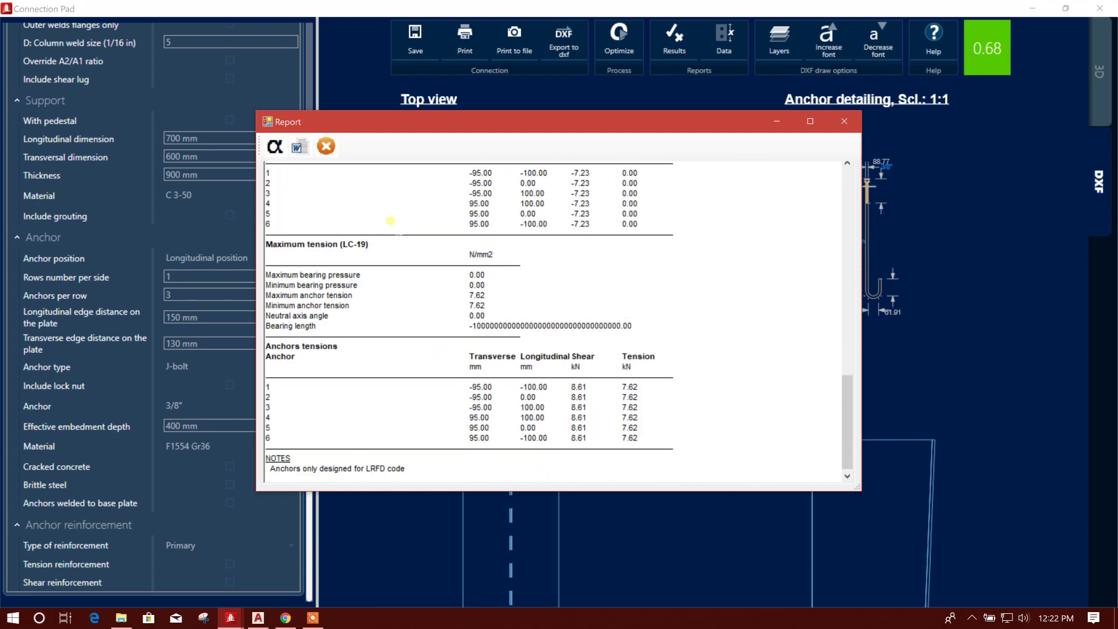
left_click(844, 121)
scroll(617, 380, "down", 2)
scroll(617, 380, "down", 2)
left_click_drag(699, 350, 674, 276)
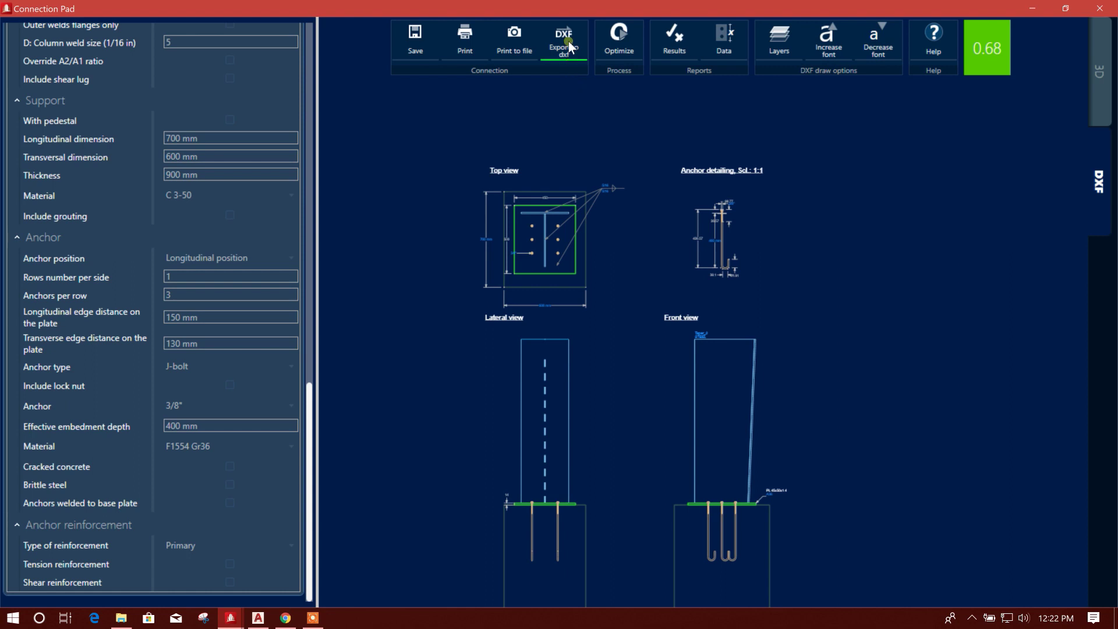
left_click_drag(607, 352, 573, 285)
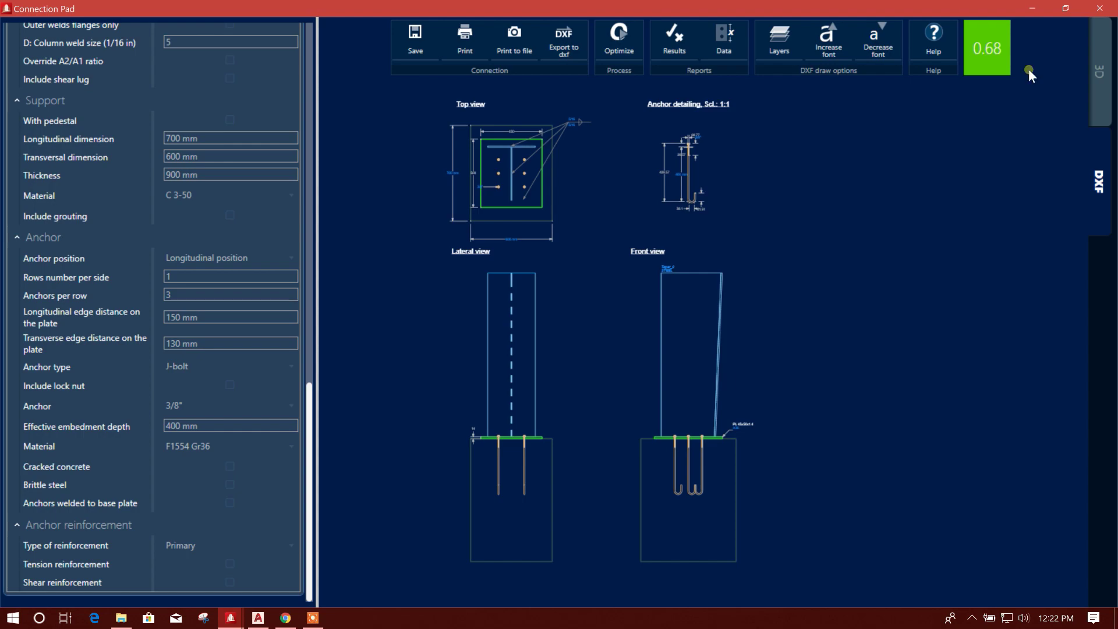
- Close and reopen connection 4 in Connection Pad so its listed ratio refreshes to 0.68
left_click(1100, 8)
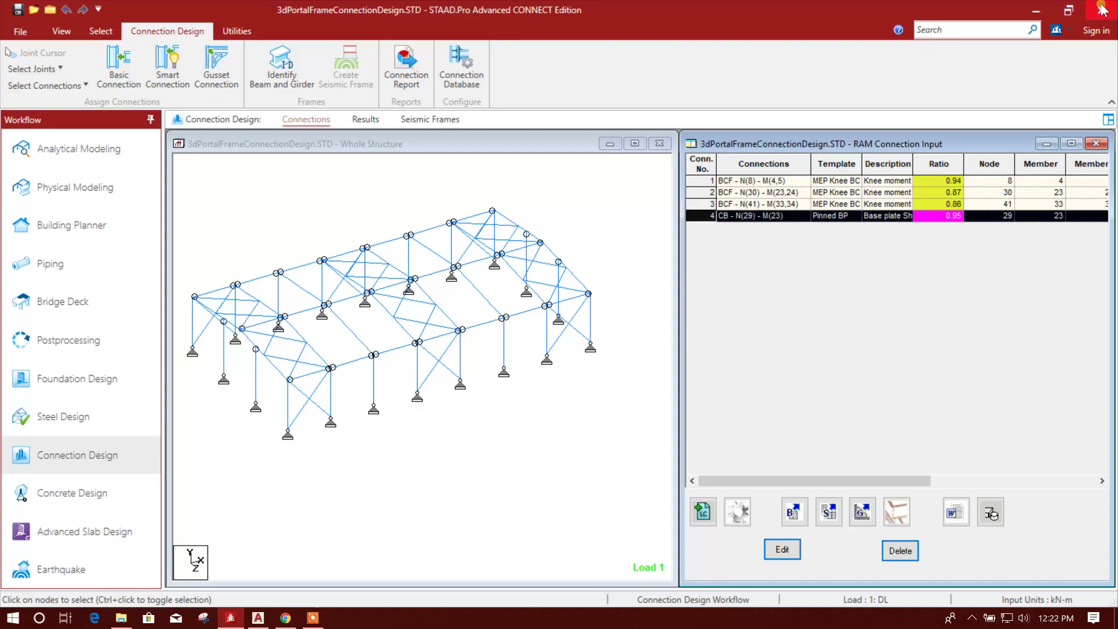
left_click(603, 339)
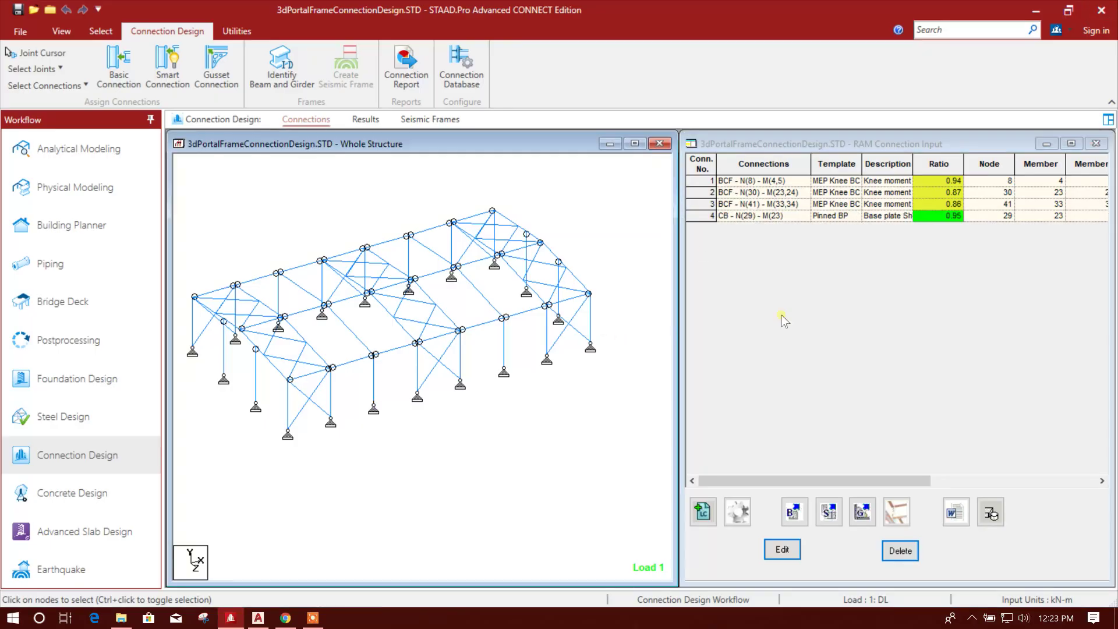
left_click(929, 216)
double_click(942, 220)
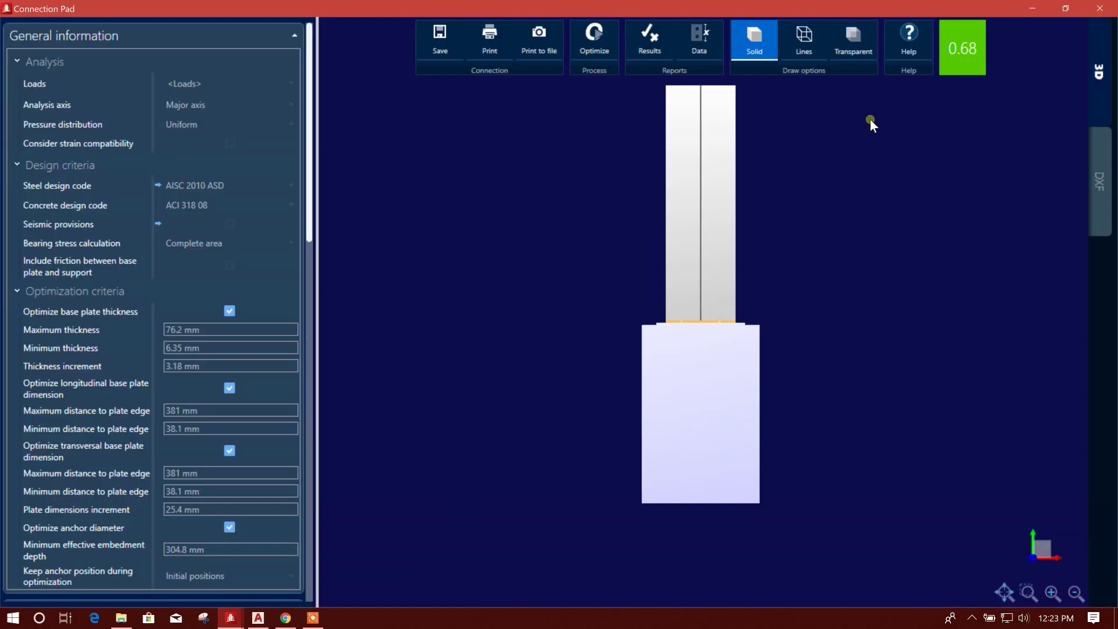
left_click(1100, 9)
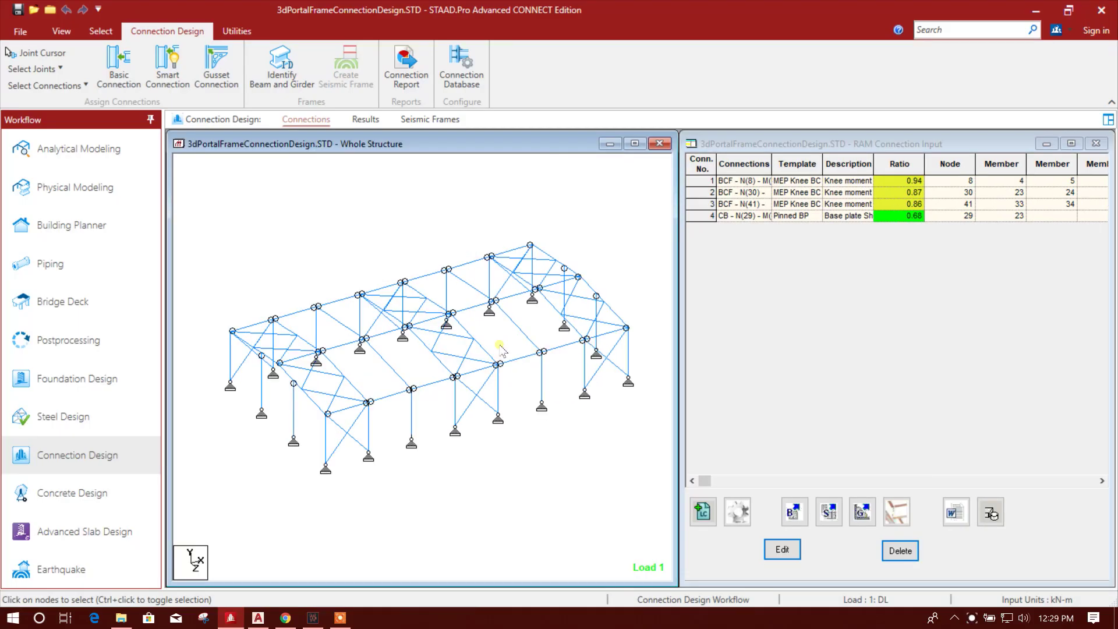